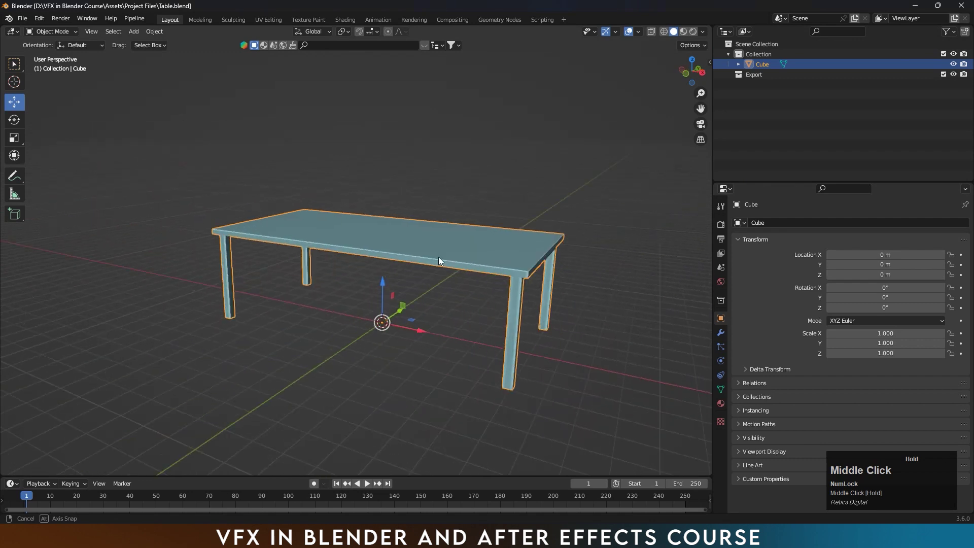
pyautogui.doubleClick(761, 65)
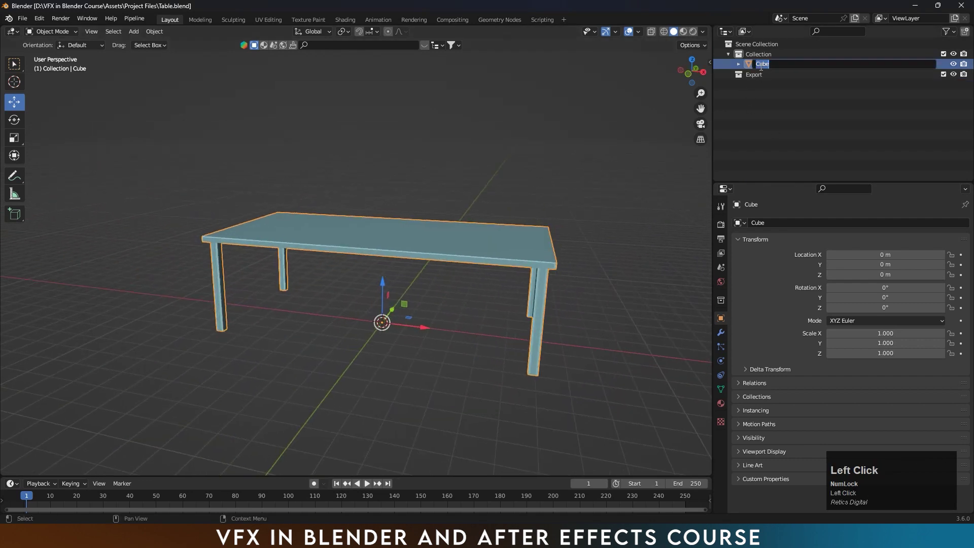
pyautogui.click(794, 127)
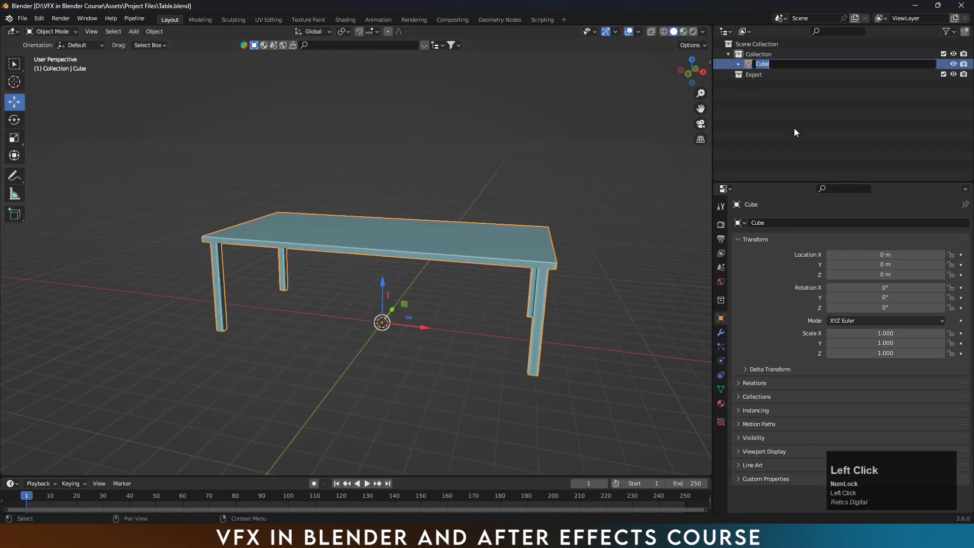
pyautogui.doubleClick(766, 65)
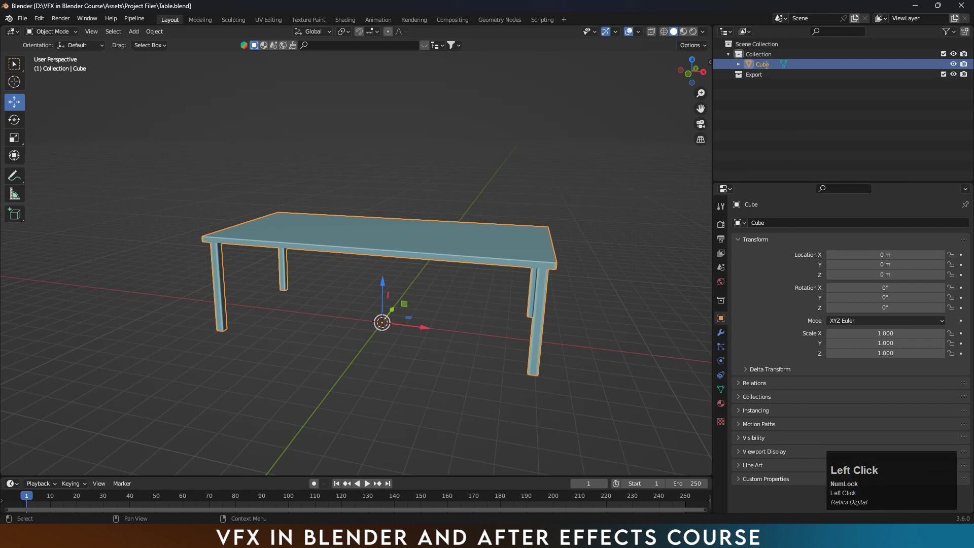
pyautogui.click(772, 90)
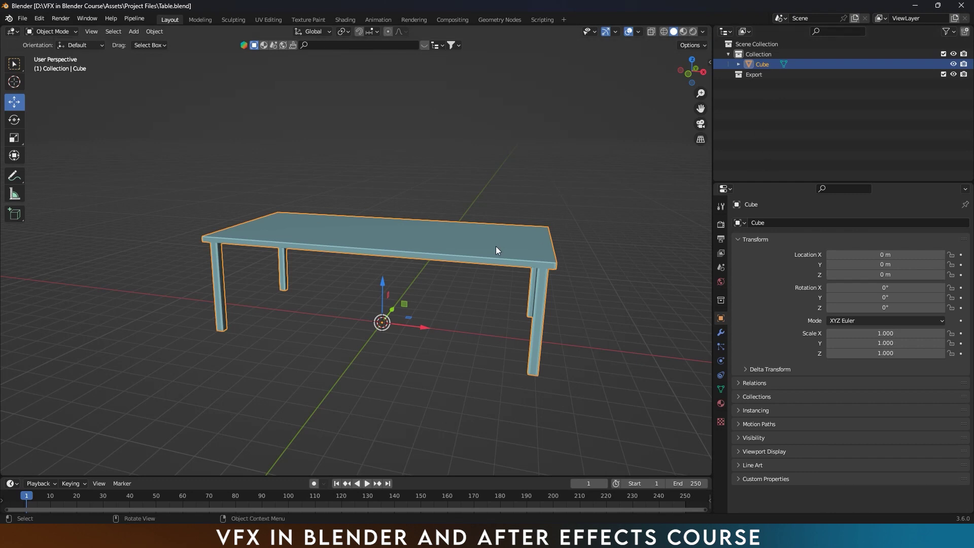
# Rename the selected tabletop-and-legs object from its default name to Table
pyautogui.press('F2')
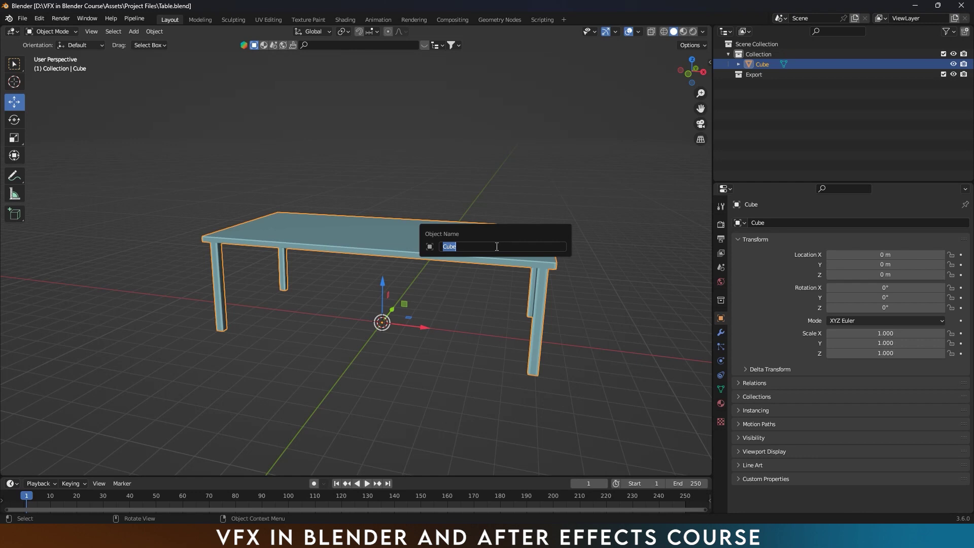
pyautogui.write('Tab')
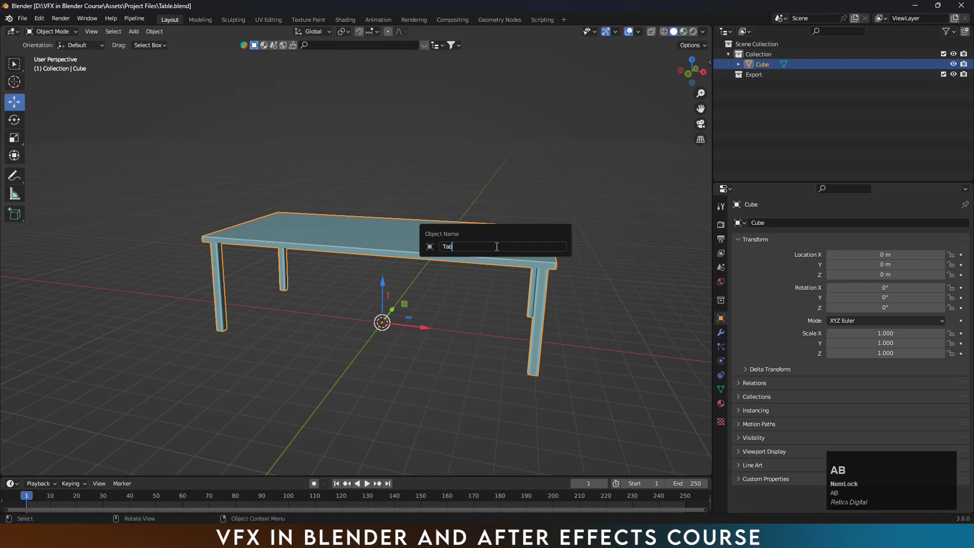
pyautogui.write('le')
pyautogui.press('Return')
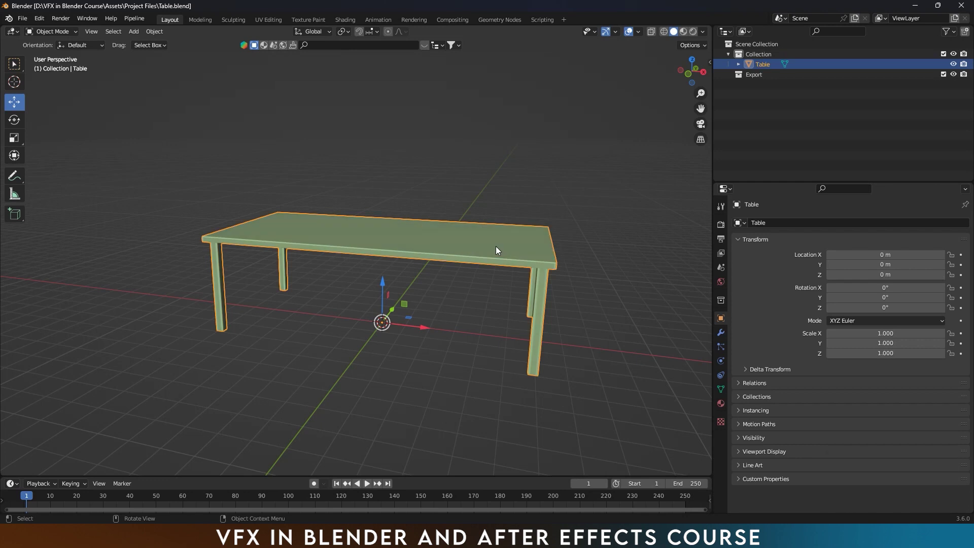
# Hide the Table object in the viewport and add a new cube mesh to the scene
pyautogui.click(954, 64)
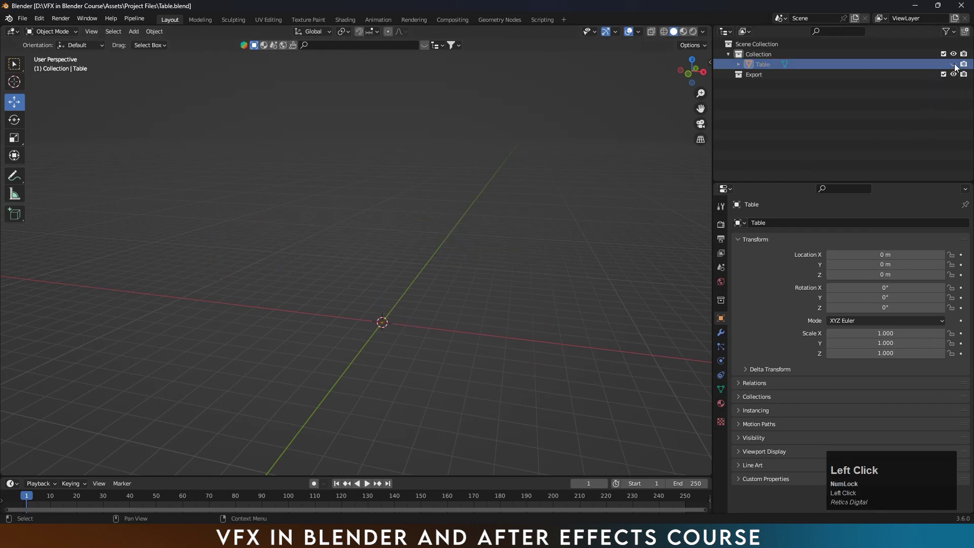
pyautogui.hotkey('shift', 'a')
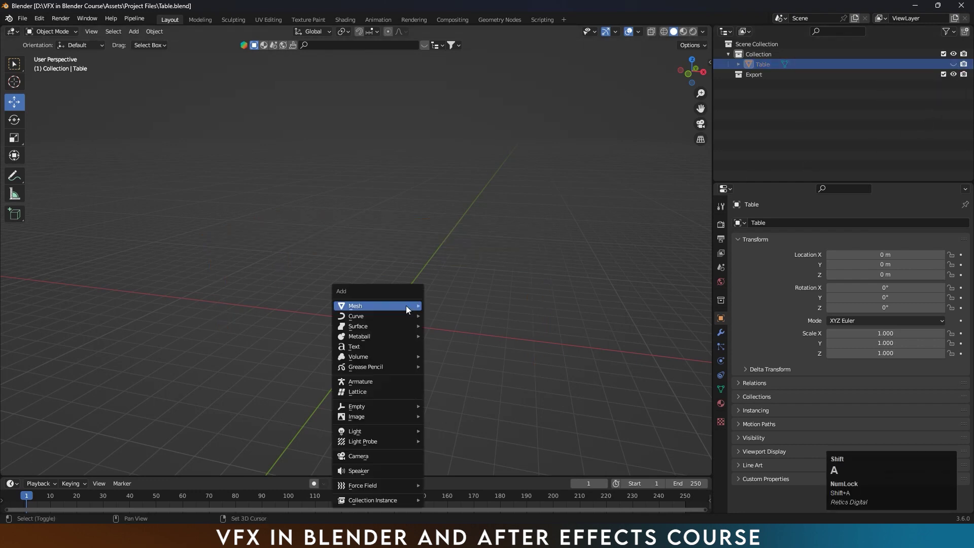
pyautogui.moveTo(406, 306)
pyautogui.click(440, 315)
pyautogui.scroll(3, 427, 334)
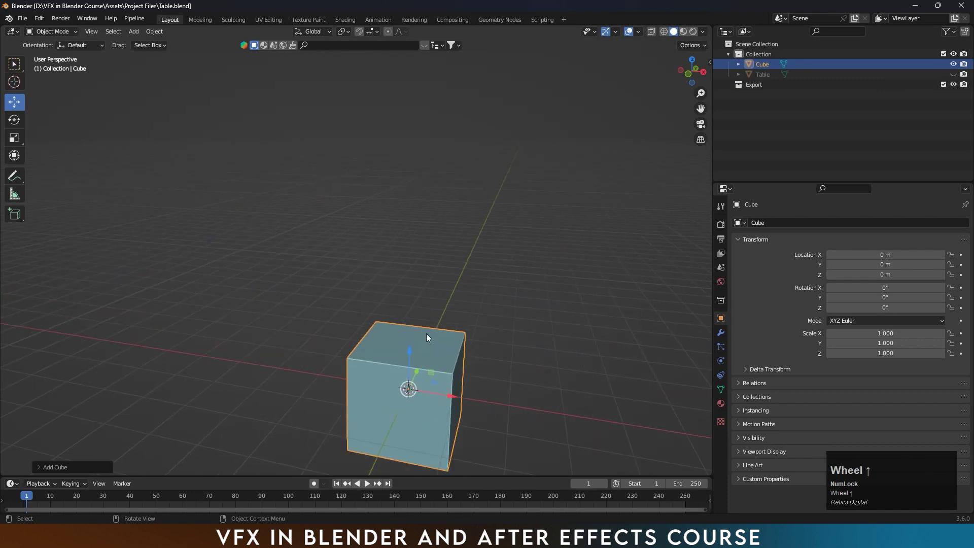
pyautogui.keyDown('shift'); pyautogui.moveTo(441, 346); pyautogui.dragTo(395, 245, button='middle'); pyautogui.keyUp('shift')
pyautogui.scroll(2, 405, 284)
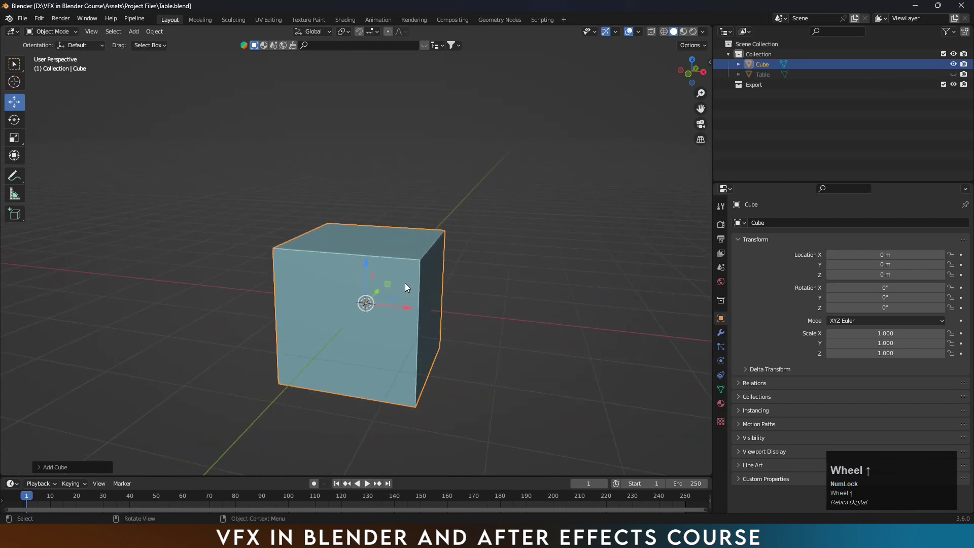
# Check the new cube's Generate UVs option and inspect its default UV layout in the UV Editing workspace
pyautogui.click(42, 465)
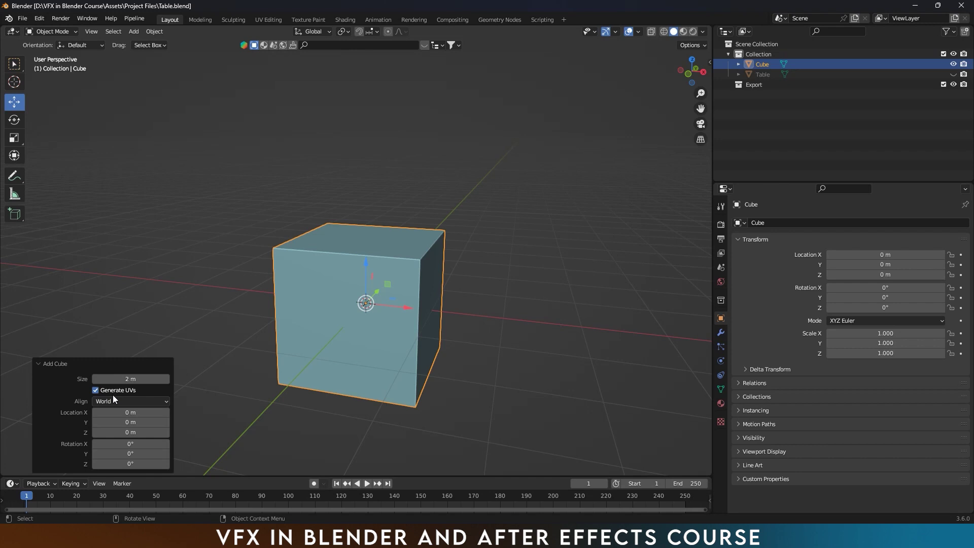
pyautogui.click(276, 19)
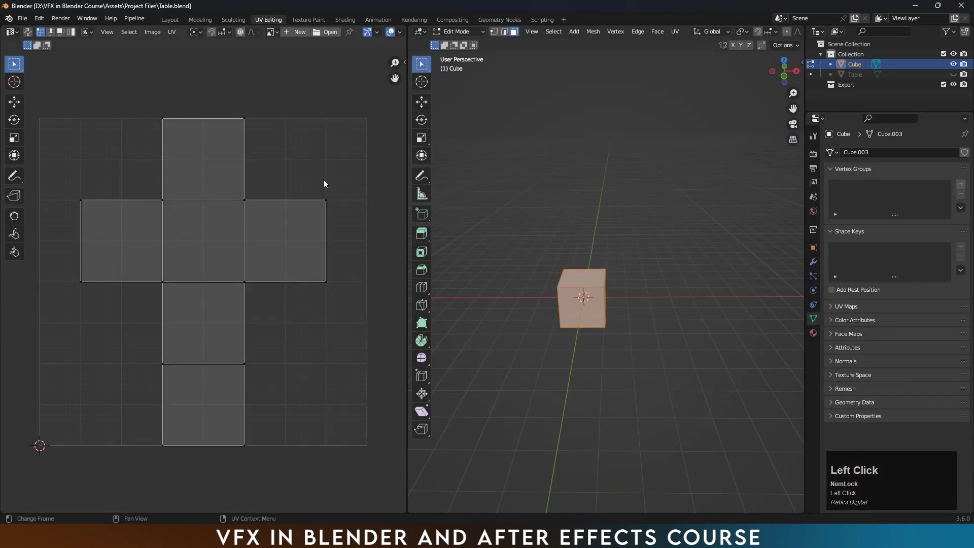
pyautogui.click(601, 302)
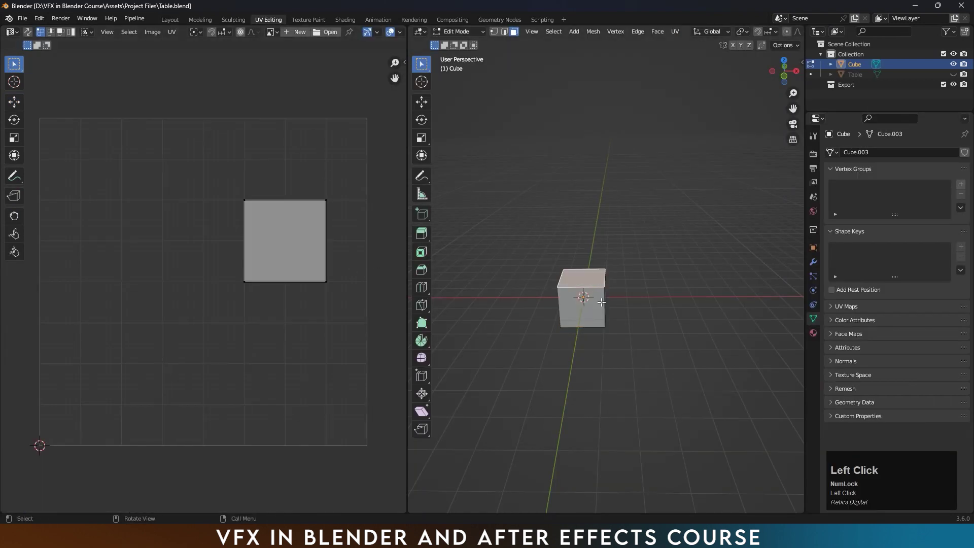
pyautogui.click(598, 311)
pyautogui.press('a')
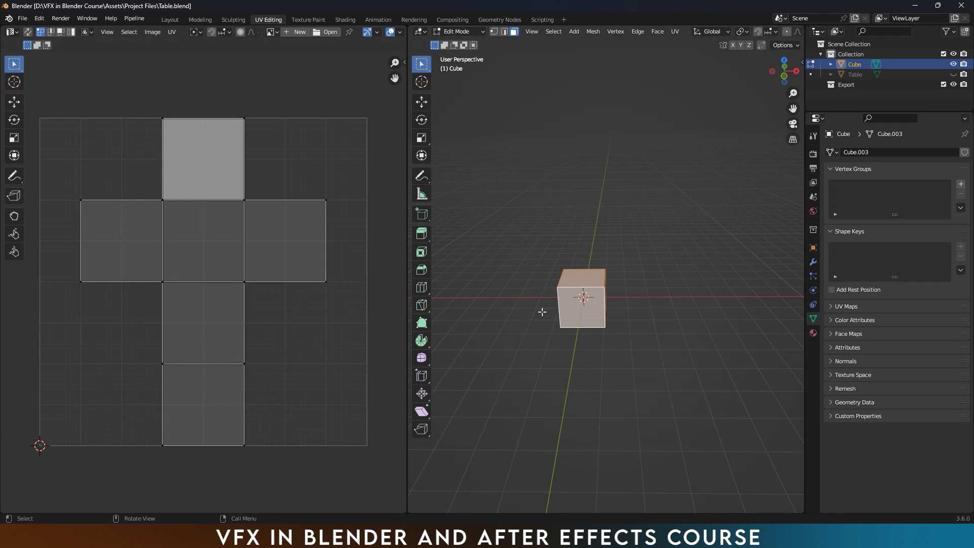
pyautogui.scroll(-1, 211, 296)
pyautogui.scroll(-1, 212, 295)
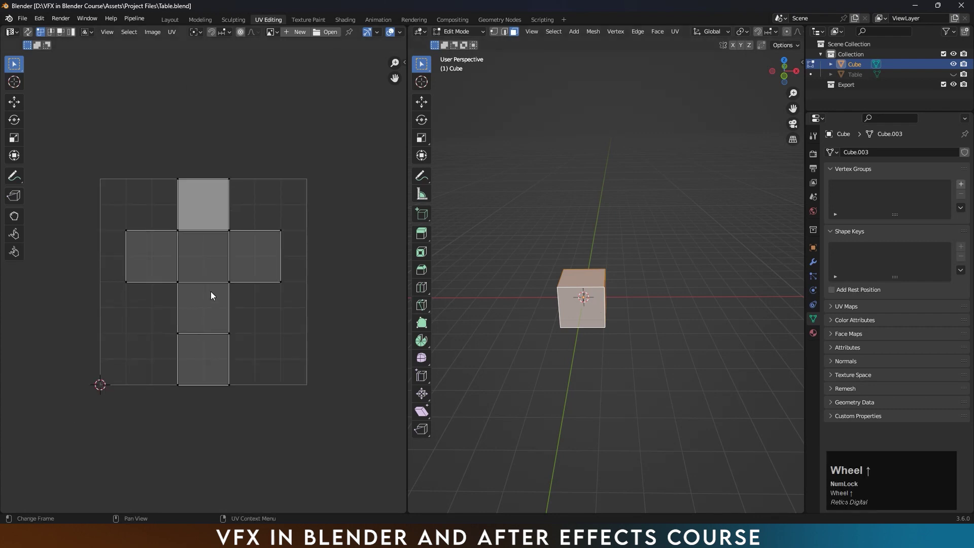
pyautogui.scroll(5, 577, 266)
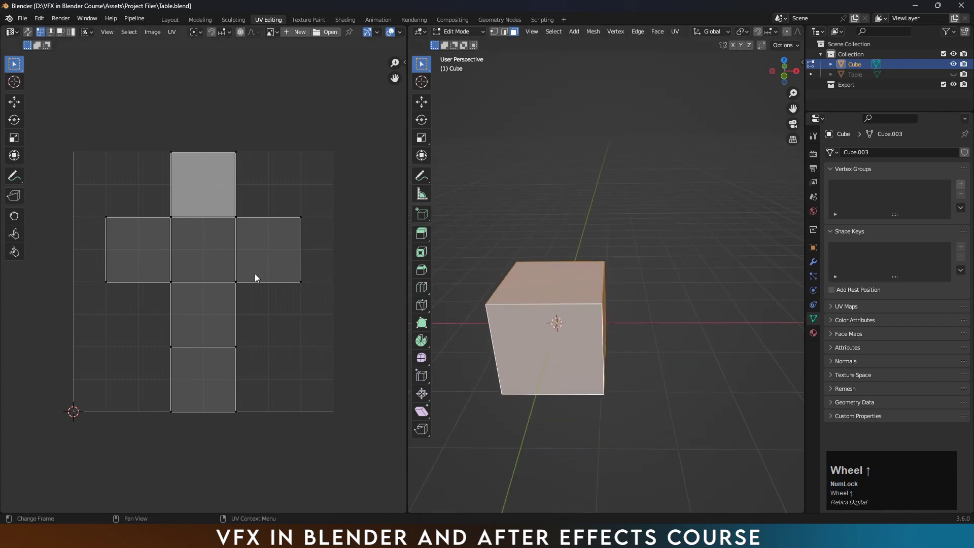
pyautogui.keyDown('shift'); pyautogui.moveTo(520, 327); pyautogui.dragTo(607, 275, button='middle'); pyautogui.keyUp('shift')
pyautogui.scroll(1, 607, 275)
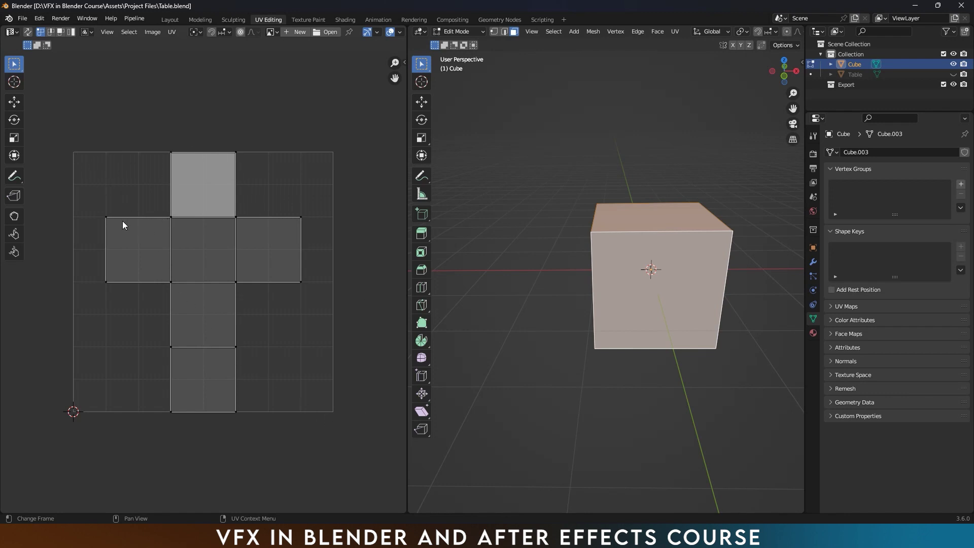
# Set the UV editor to face selection and examine which UV square each side of the cube corresponds to
pyautogui.click(166, 280)
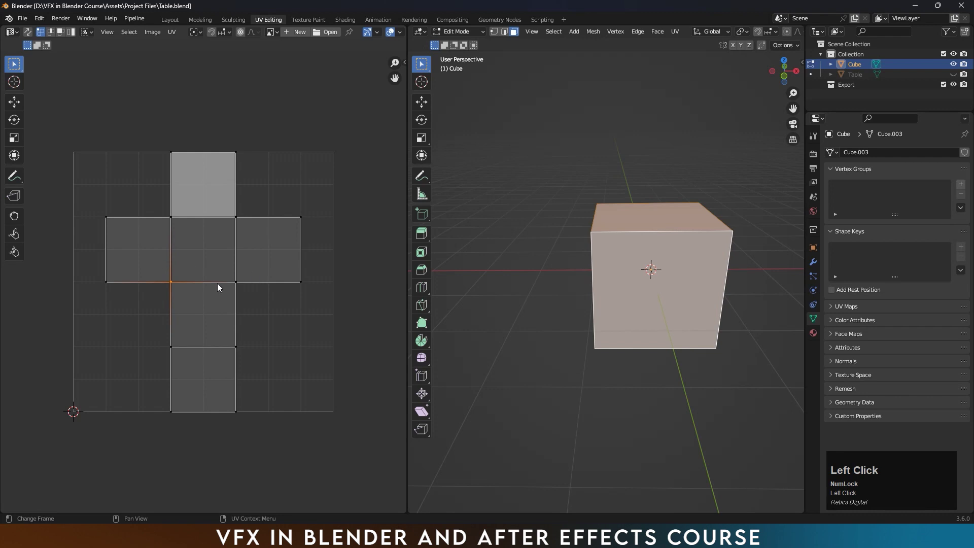
pyautogui.click(59, 33)
pyautogui.click(203, 249)
pyautogui.click(203, 191)
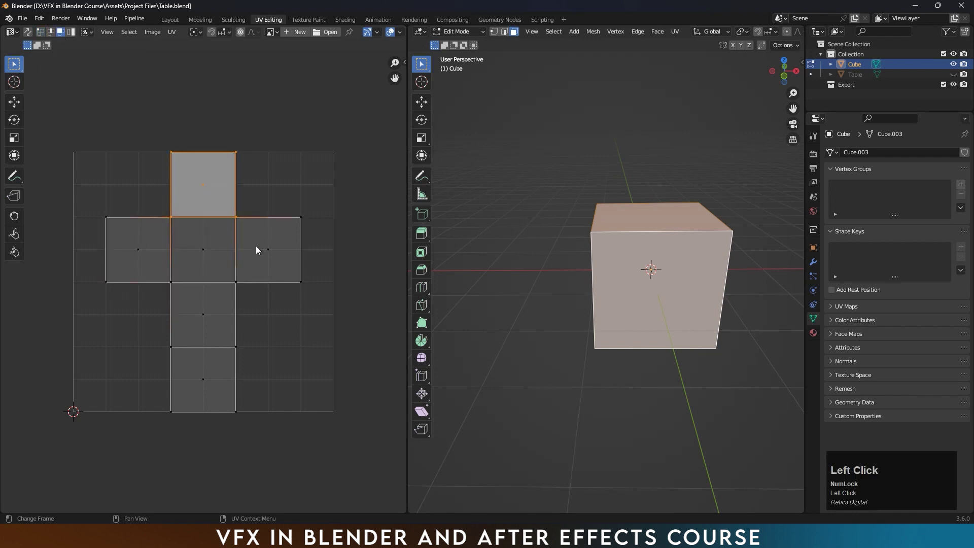
pyautogui.click(256, 245)
pyautogui.moveTo(593, 292); pyautogui.dragTo(589, 318, button='middle')
pyautogui.click(627, 345)
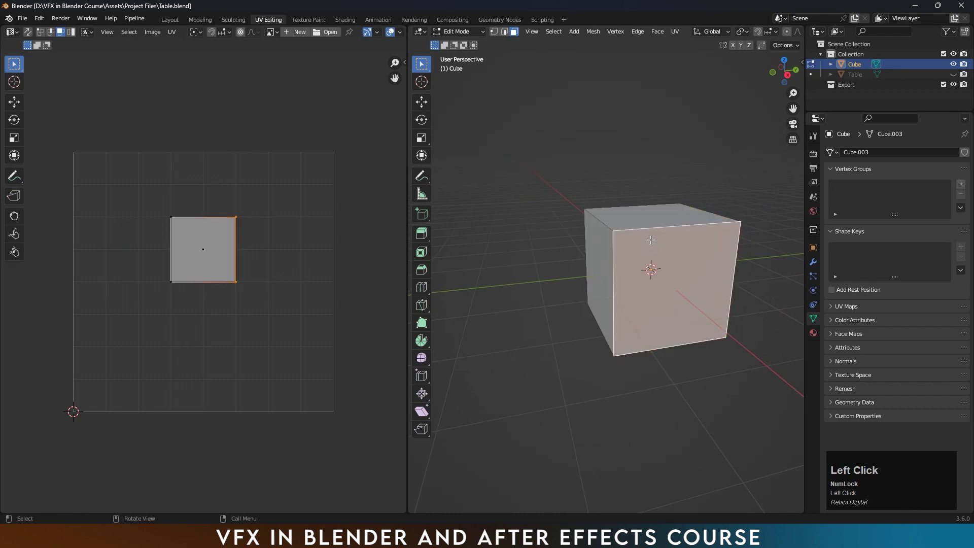
pyautogui.click(644, 218)
pyautogui.click(594, 290)
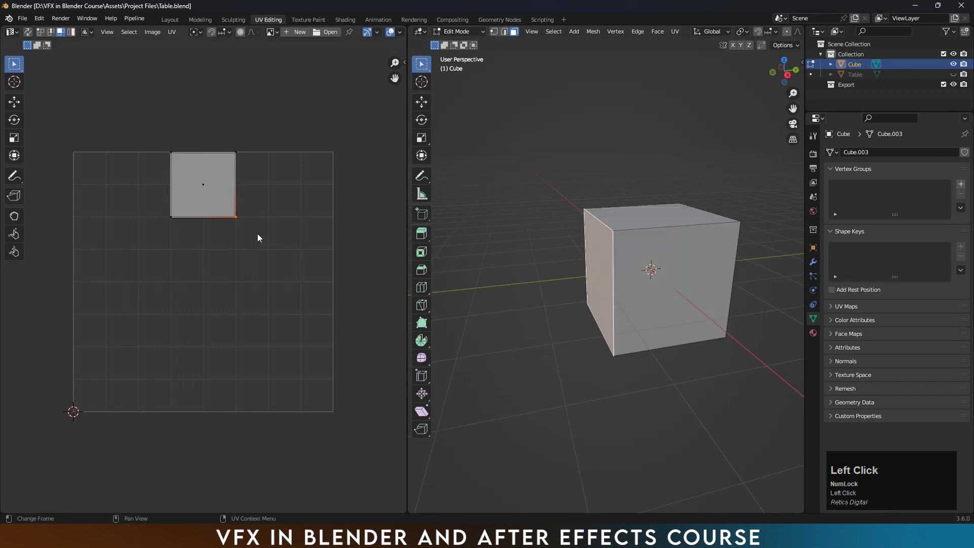
pyautogui.moveTo(573, 286); pyautogui.dragTo(634, 287, button='middle')
pyautogui.click(529, 284)
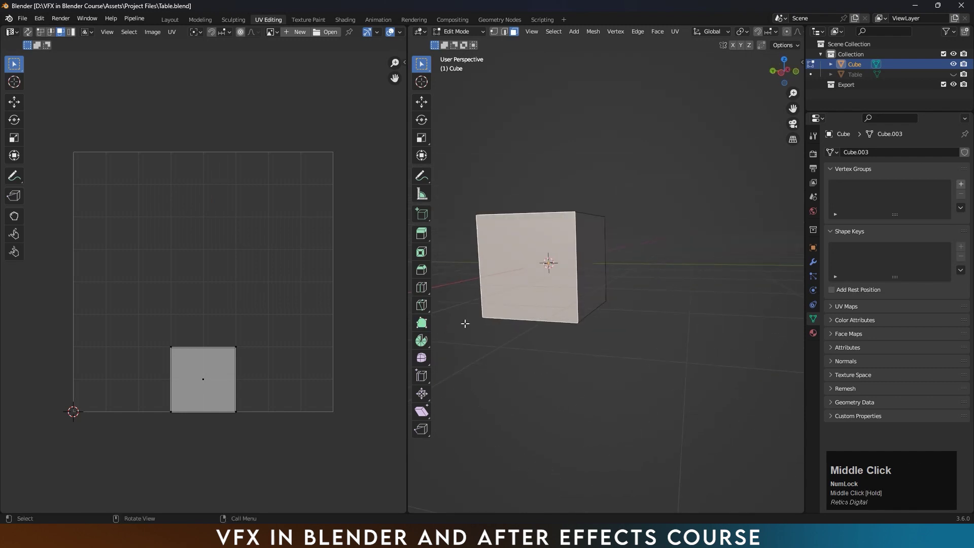
# Select all of the cube's faces and compare the full UV layout with the cube in front orthographic view
pyautogui.press('a')
pyautogui.scroll(1, 216, 315)
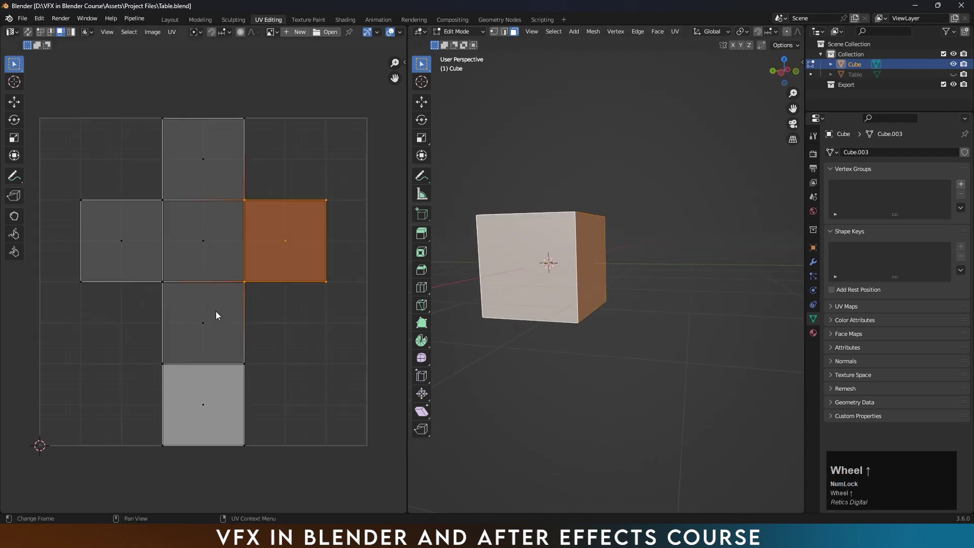
pyautogui.scroll(-1, 217, 315)
pyautogui.scroll(3, 683, 296)
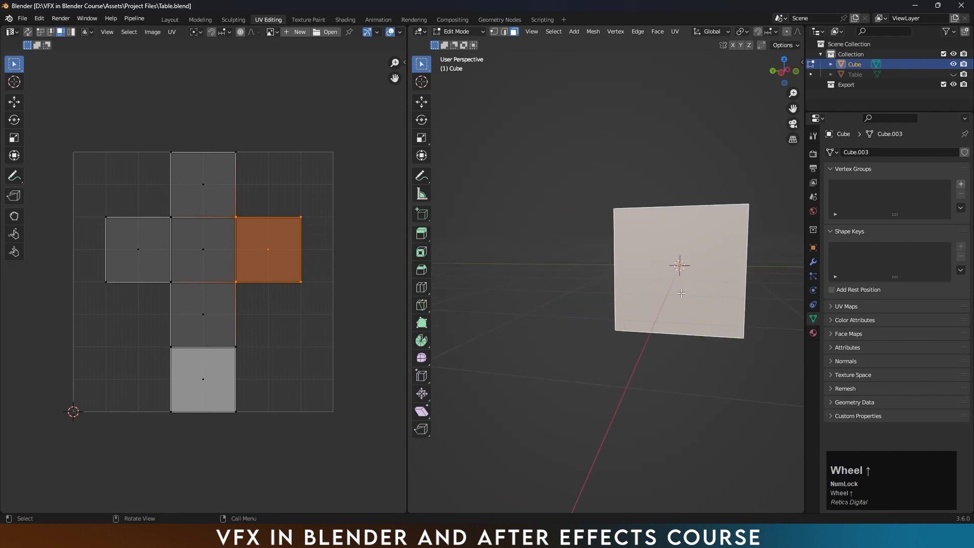
pyautogui.press('KP_1')
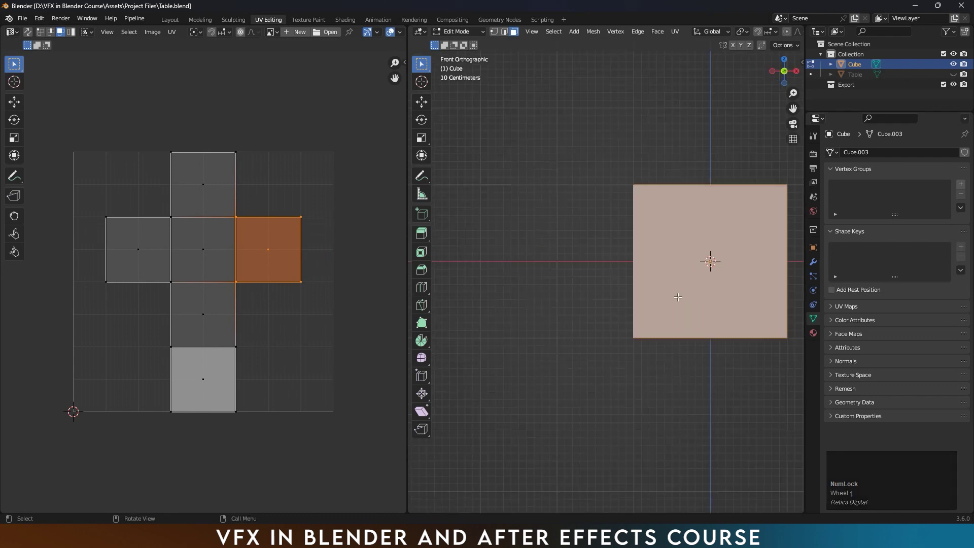
pyautogui.keyDown('shift'); pyautogui.moveTo(689, 299); pyautogui.dragTo(593, 296, button='middle'); pyautogui.keyUp('shift')
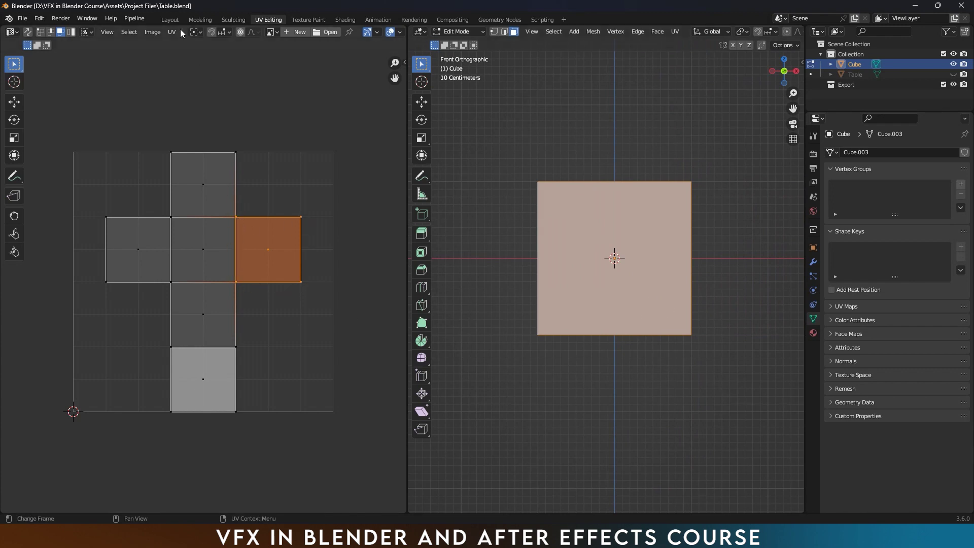
# Return to the Layout workspace and, in Edit Mode, extrude the cube's +X side face outward by about 1.46 m
pyautogui.click(171, 19)
pyautogui.scroll(-1, 330, 266)
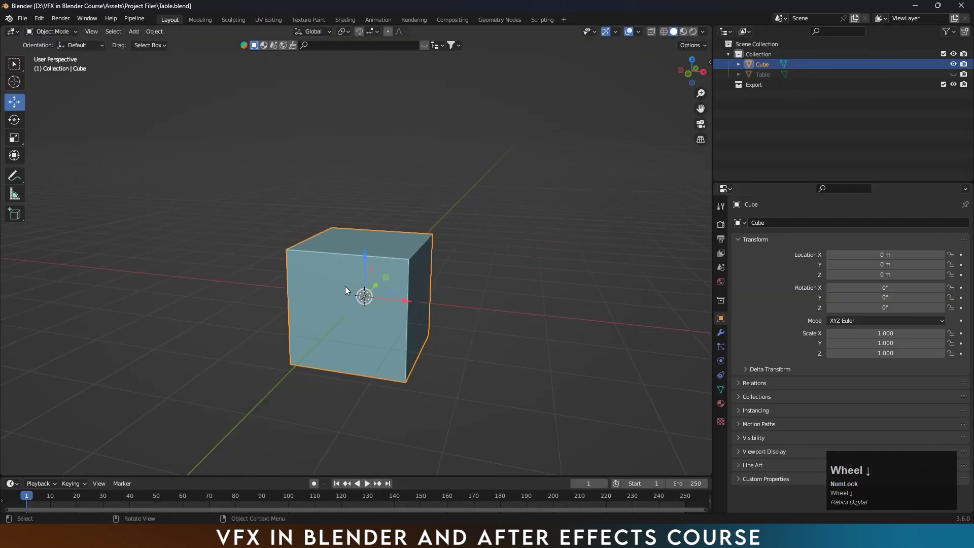
pyautogui.keyDown('shift'); pyautogui.moveTo(345, 286); pyautogui.dragTo(325, 229, button='middle'); pyautogui.keyUp('shift')
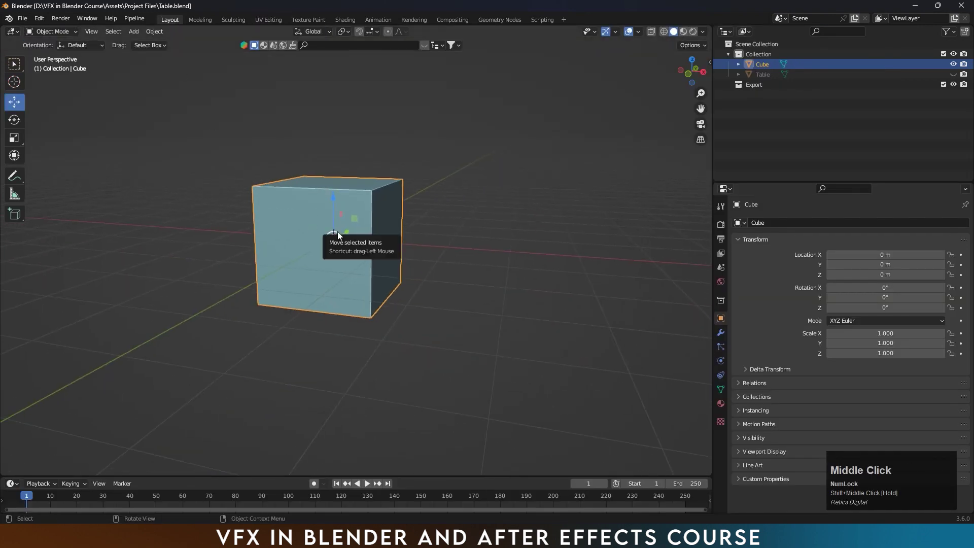
pyautogui.press('Tab')
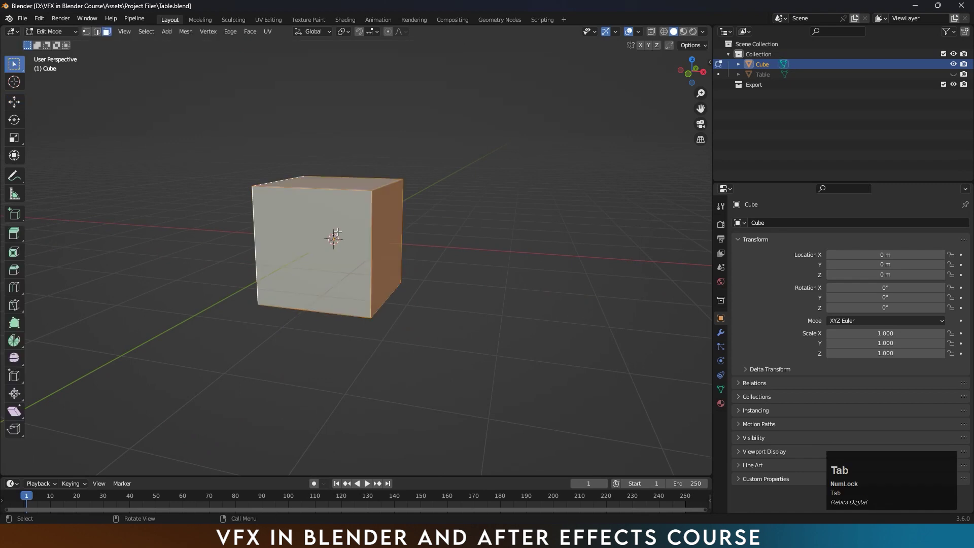
pyautogui.click(389, 251)
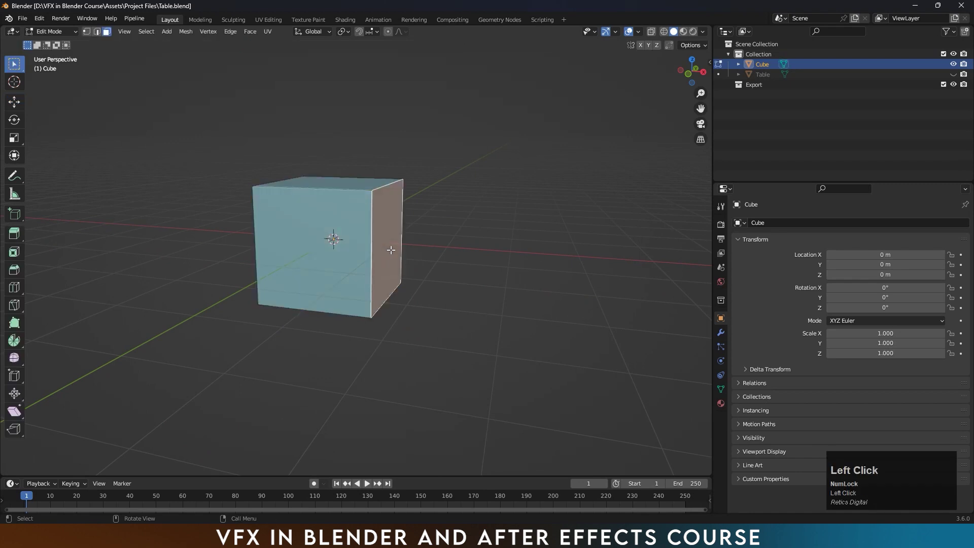
pyautogui.press('e')
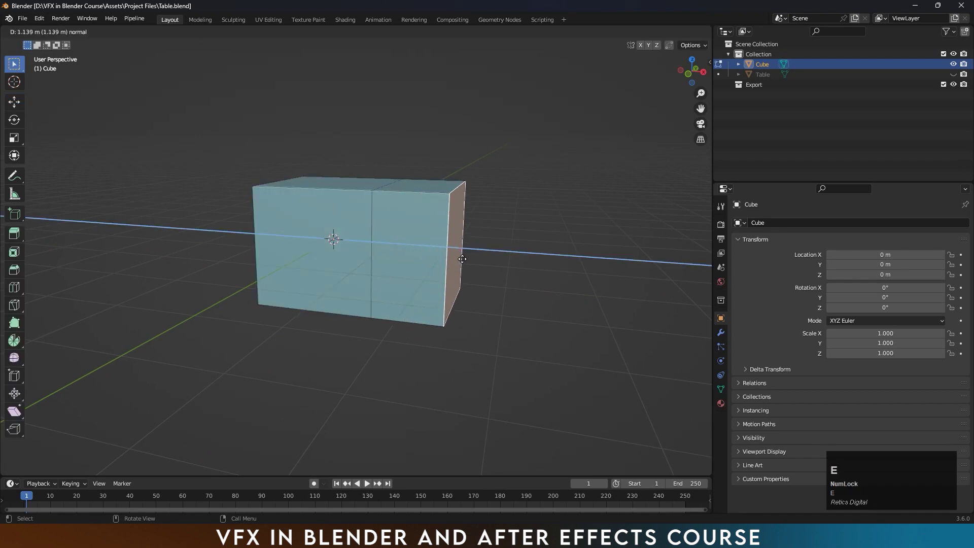
pyautogui.click(478, 261)
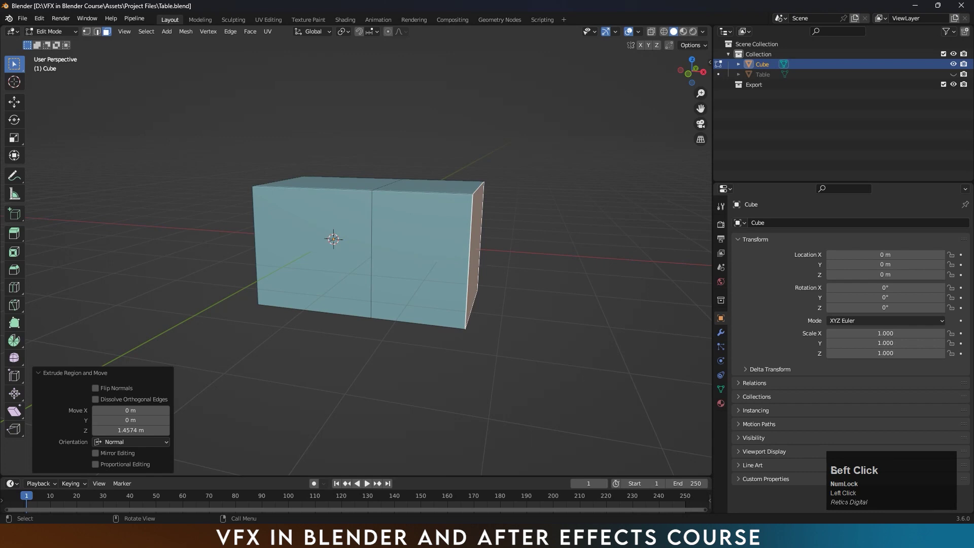
# Scale the extruded end face up uniformly by a factor of about 2.466
pyautogui.press('s')
pyautogui.click(480, 279)
pyautogui.moveTo(480, 279); pyautogui.dragTo(300, 257, button='middle')
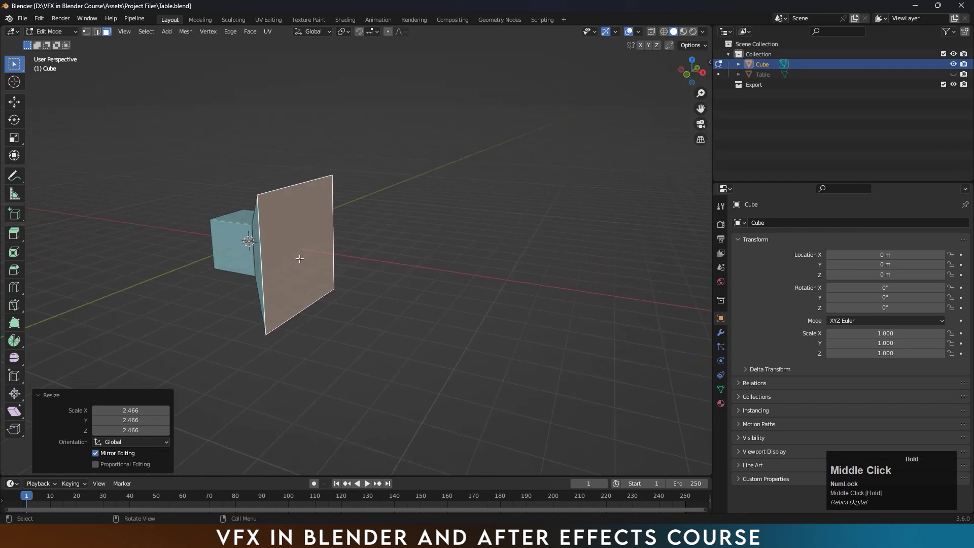
pyautogui.click(299, 257)
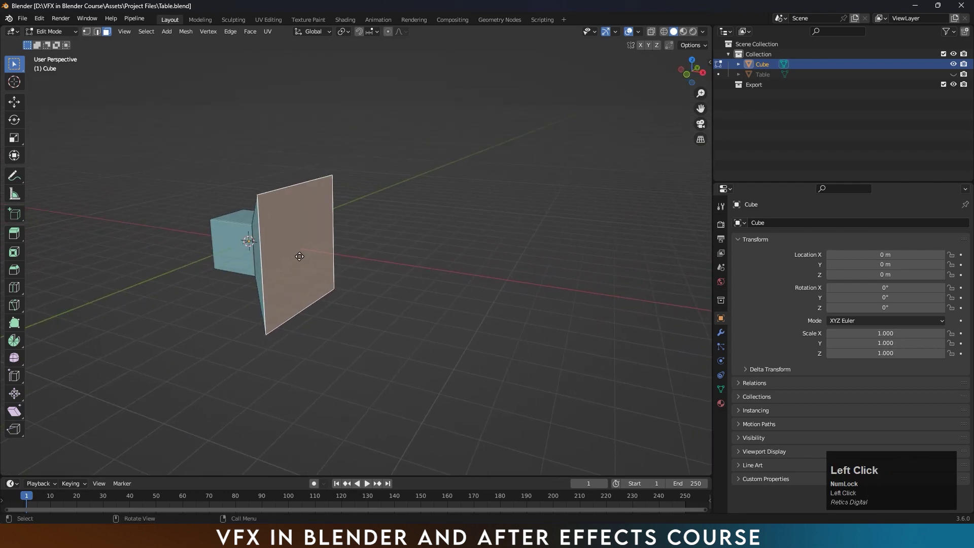
# Extrude the enlarged end face outward by about 3.64 m and again by about 2.22 m, scaling the newest end face down
pyautogui.press('e')
pyautogui.click(388, 275)
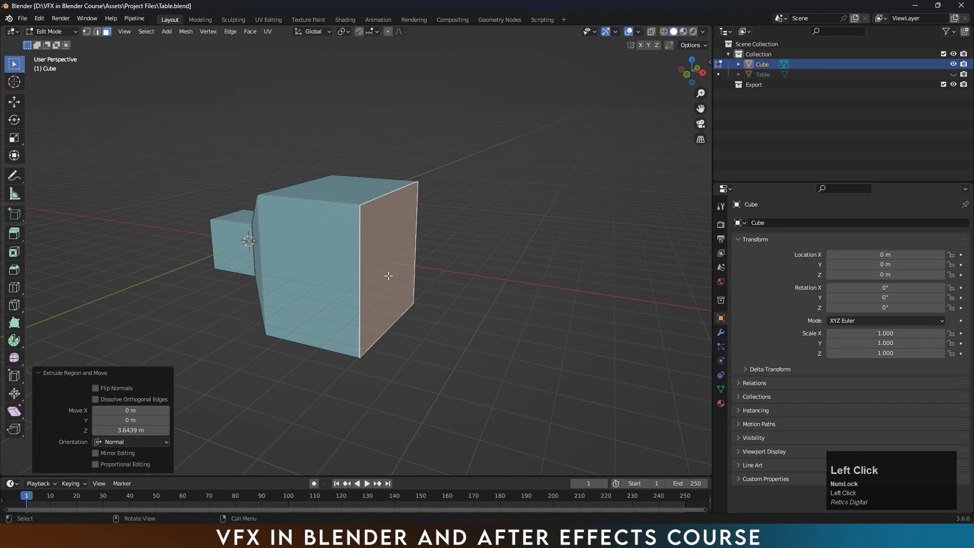
pyautogui.press('e')
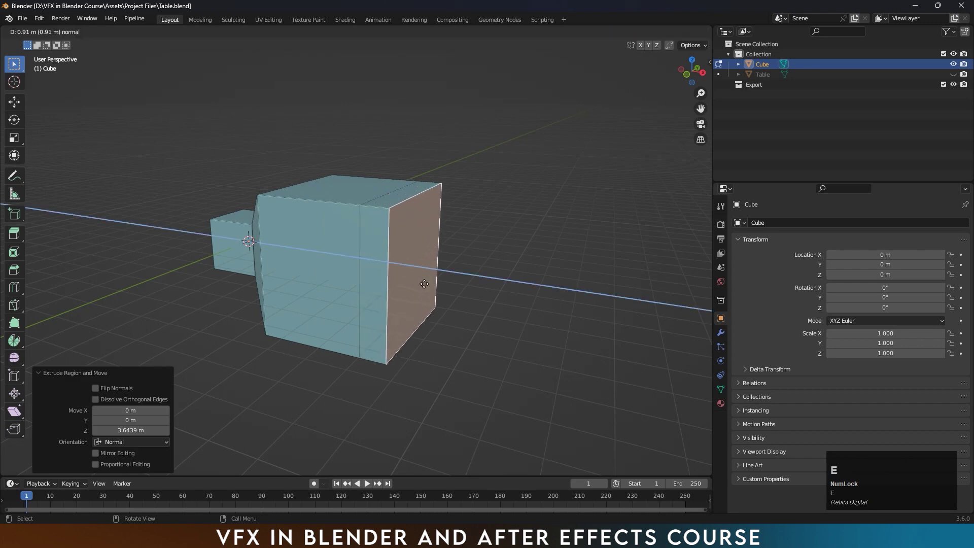
pyautogui.click(451, 290)
pyautogui.press('s')
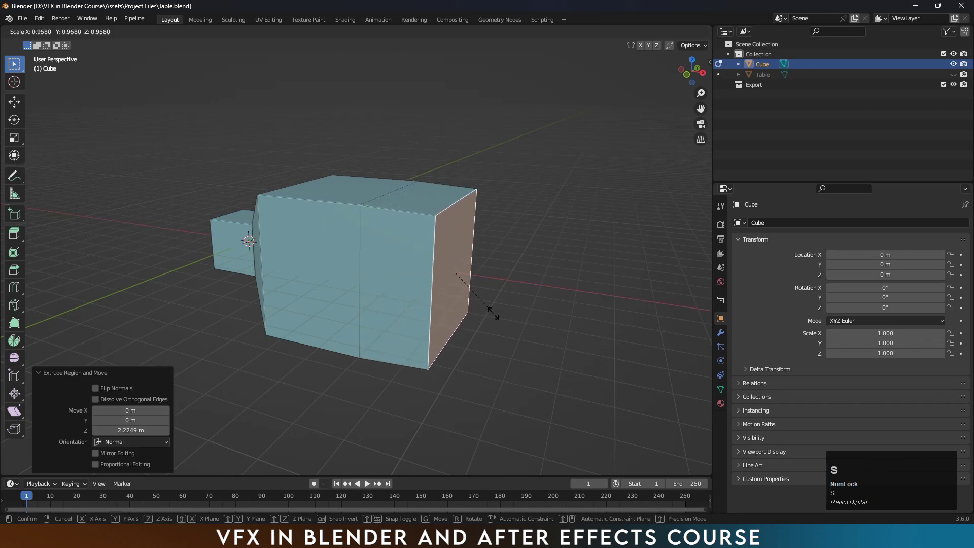
pyautogui.click(458, 288)
# Extrude the shrunken end face outward once more and scale its new end up uniformly by about 1.793
pyautogui.press('e')
pyautogui.click(493, 300)
pyautogui.press('s')
pyautogui.click(509, 311)
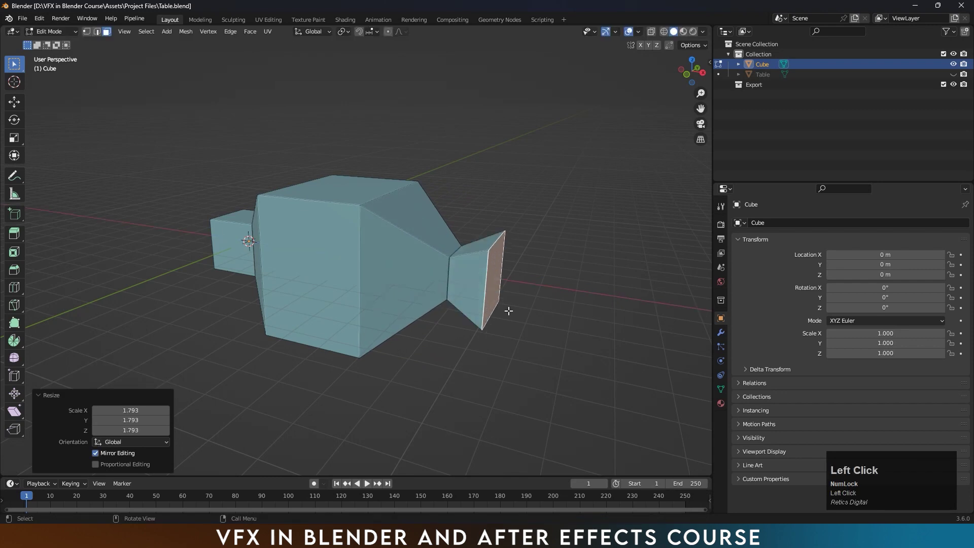
pyautogui.moveTo(329, 262); pyautogui.dragTo(365, 259, button='middle')
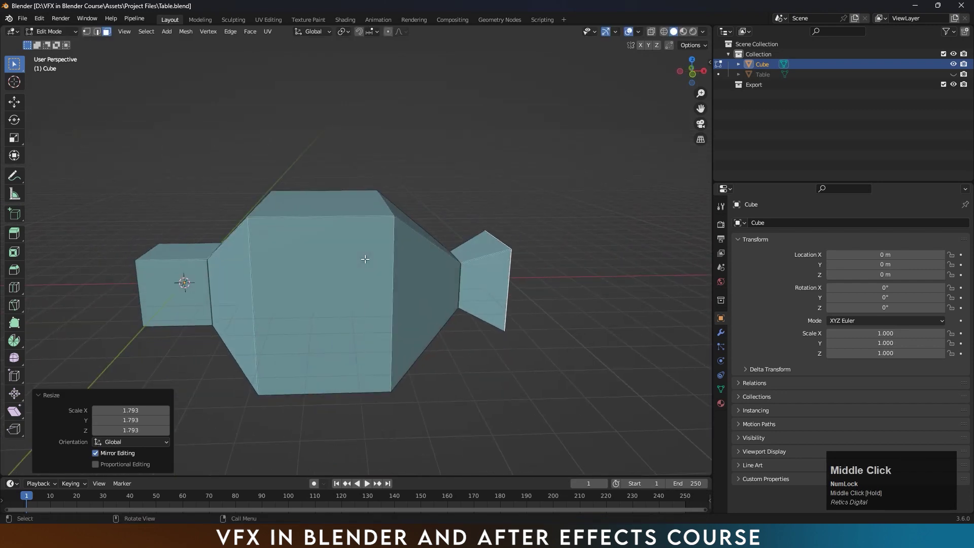
# In the UV Editing workspace, check the UVs of the large section's front face against the layout of all faces
pyautogui.click(268, 20)
pyautogui.scroll(-1, 697, 271)
pyautogui.scroll(-1, 701, 273)
pyautogui.click(709, 277)
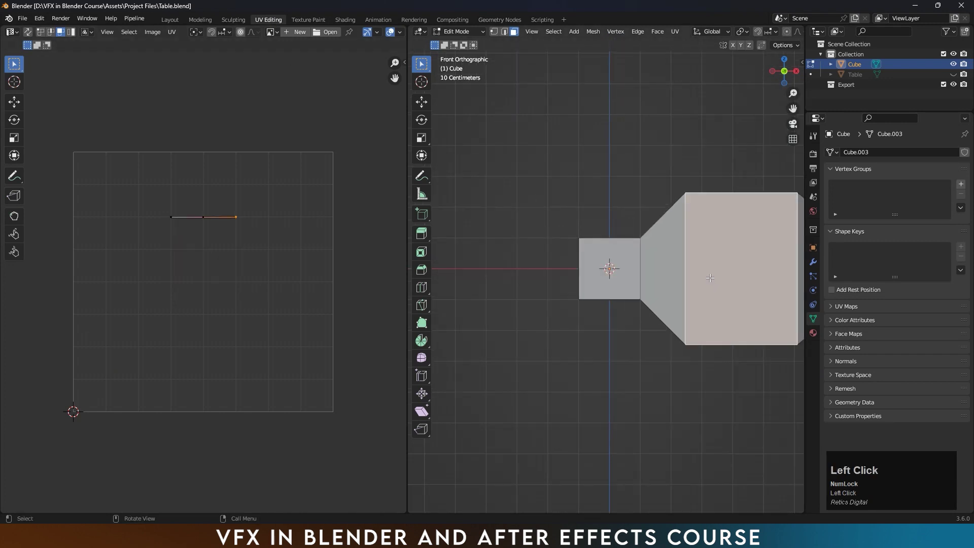
pyautogui.press('a')
pyautogui.scroll(-2, 668, 339)
pyautogui.keyDown('shift'); pyautogui.moveTo(667, 339); pyautogui.dragTo(655, 307, button='middle'); pyautogui.keyUp('shift')
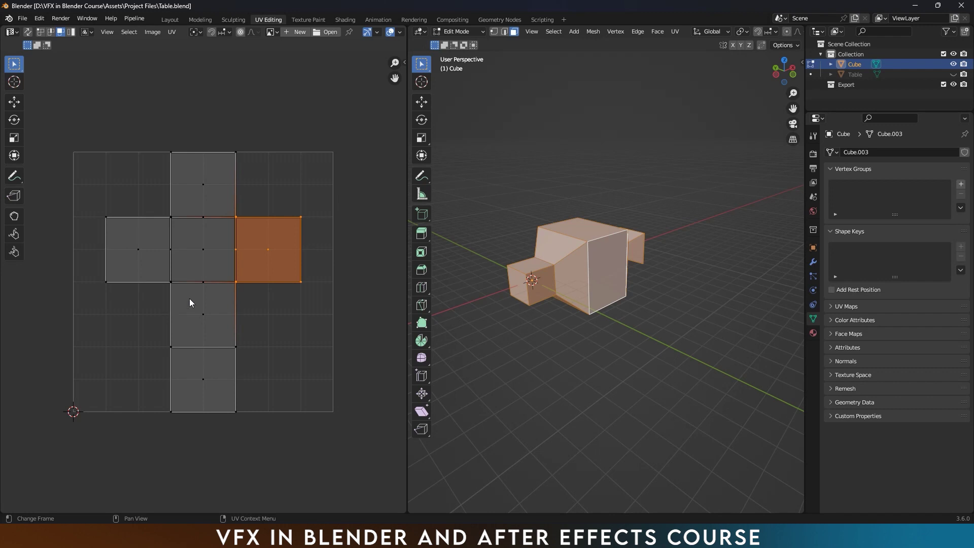
# In the Shading workspace, assign the existing Checker material to the reshaped cube
pyautogui.click(342, 22)
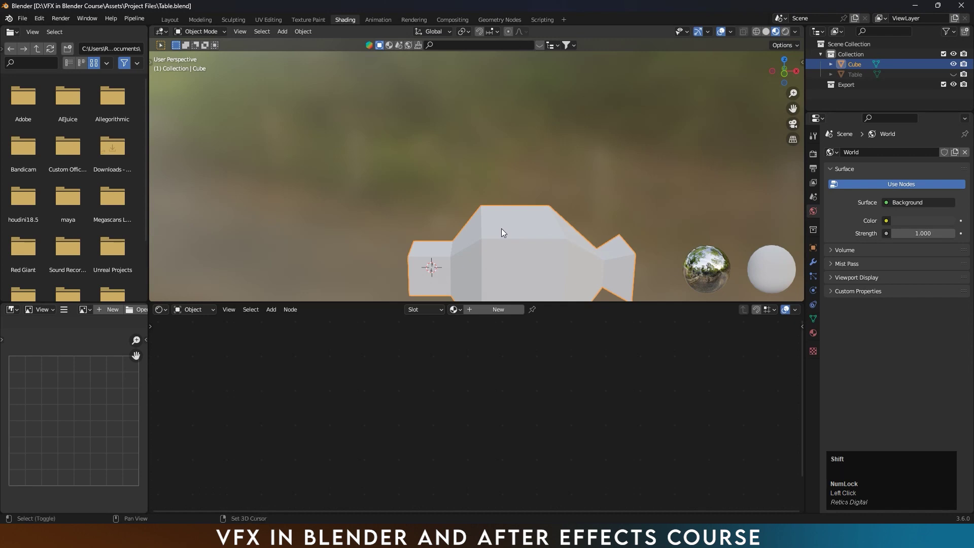
pyautogui.keyDown('shift'); pyautogui.moveTo(501, 228); pyautogui.dragTo(415, 141, button='middle'); pyautogui.keyUp('shift')
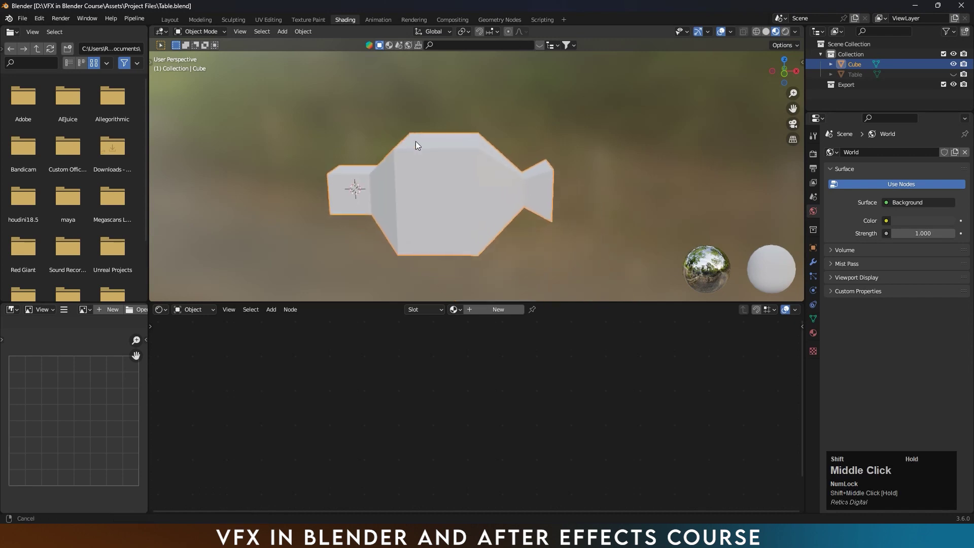
pyautogui.click(462, 310)
pyautogui.click(474, 327)
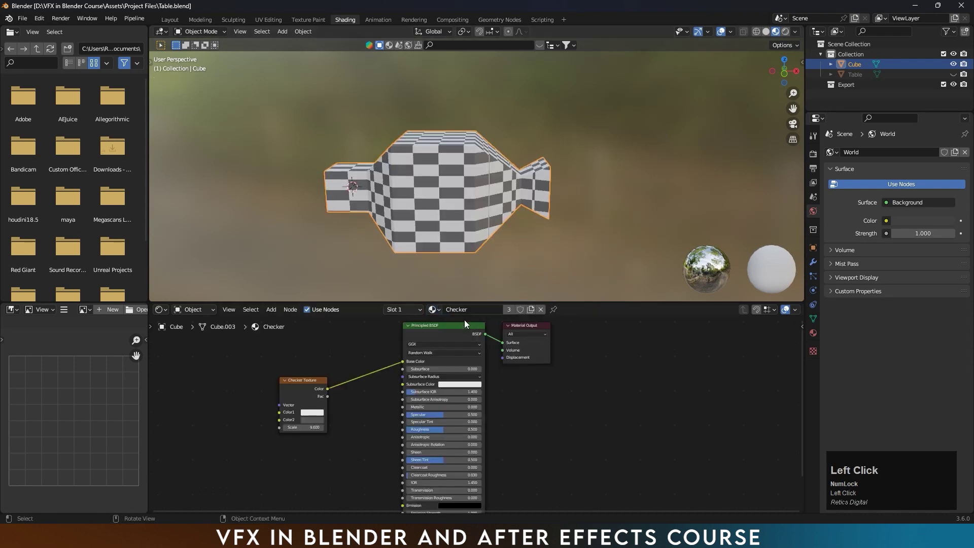
# Set the Checker Texture scale to 12 and examine how the pattern stretches across the cube's extruded sections
pyautogui.moveTo(437, 187); pyautogui.dragTo(437, 245, button='middle')
pyautogui.scroll(2, 448, 187)
pyautogui.scroll(2, 430, 188)
pyautogui.scroll(-1, 439, 229)
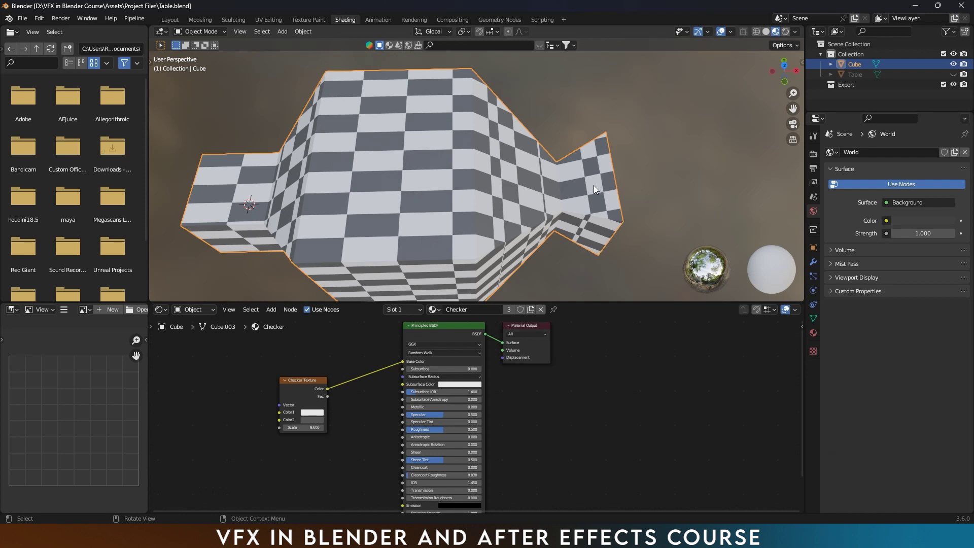
pyautogui.moveTo(313, 429); pyautogui.dragTo(353, 429)
pyautogui.moveTo(459, 183); pyautogui.dragTo(385, 156, button='middle')
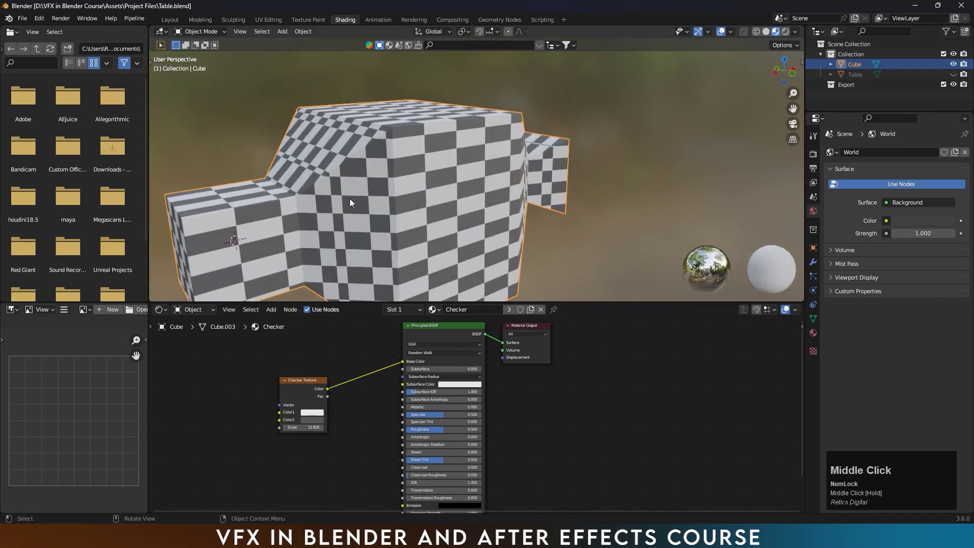
pyautogui.moveTo(340, 212); pyautogui.dragTo(312, 249, button='middle')
# Back in the Layout workspace, add a 2 m plane and move it about 6.92 m along Y, away from the cube
pyautogui.click(172, 20)
pyautogui.hotkey('shift', 'a')
pyautogui.click(314, 248)
pyautogui.click(361, 248)
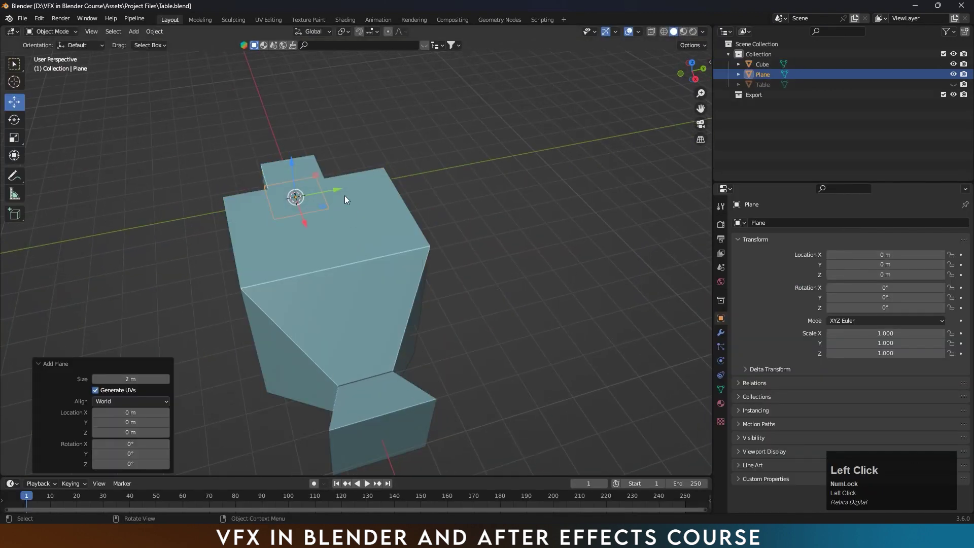
pyautogui.moveTo(339, 190); pyautogui.dragTo(431, 191)
pyautogui.moveTo(430, 191); pyautogui.dragTo(523, 193, button='middle')
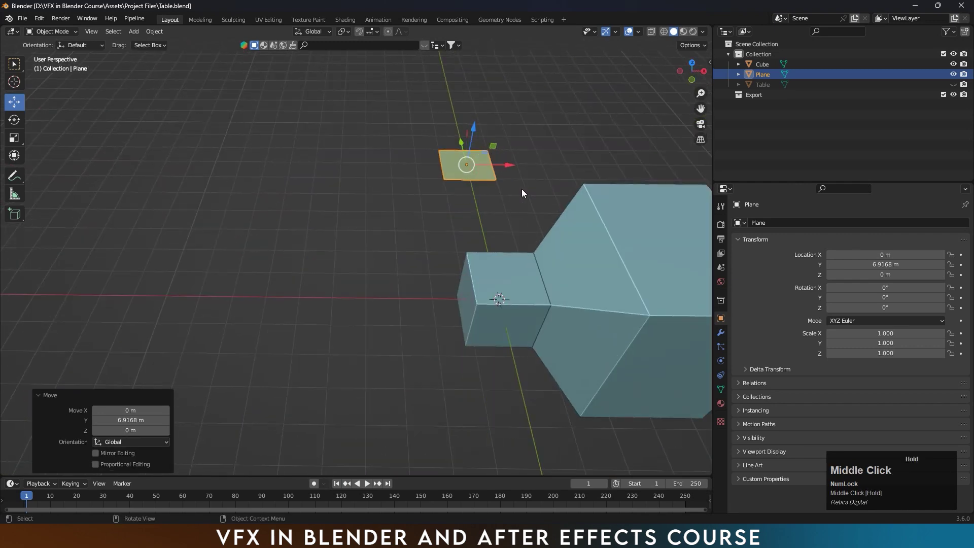
# Return to the Shading workspace and assign the existing Checker material to the plane
pyautogui.click(307, 20)
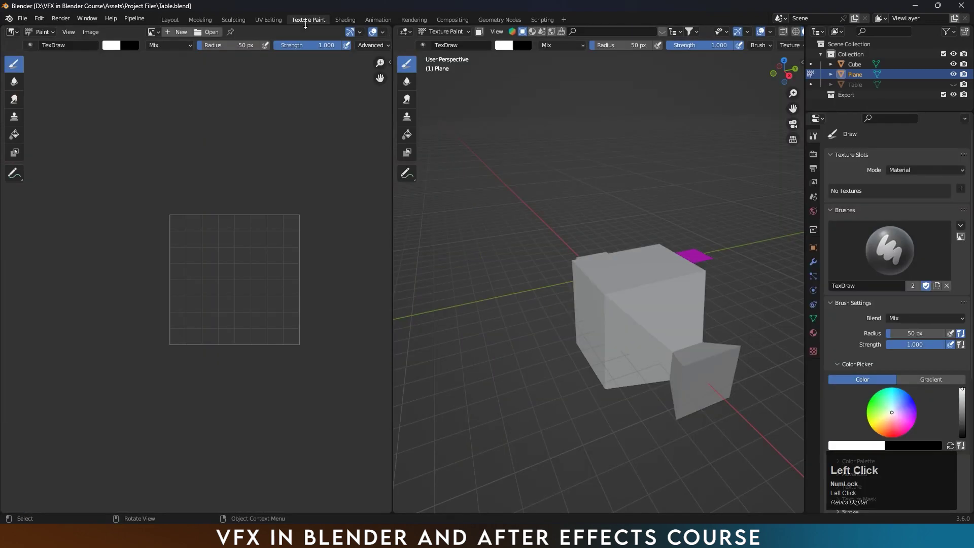
pyautogui.click(340, 19)
pyautogui.moveTo(372, 123)
pyautogui.mouseDown(button='middle')
pyautogui.moveTo(393, 163)
pyautogui.moveTo(263, 170)
pyautogui.mouseUp(button='middle')
pyautogui.click(246, 173)
pyautogui.click(453, 310)
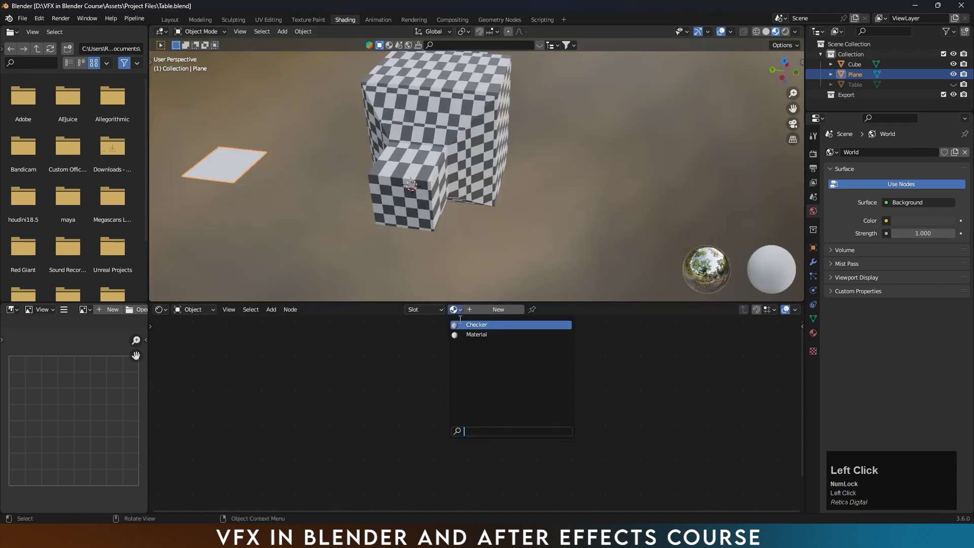
pyautogui.click(469, 323)
# Compare the plane's checker pattern with the reshaped cube's pattern in top orthographic view
pyautogui.press('KP_7')
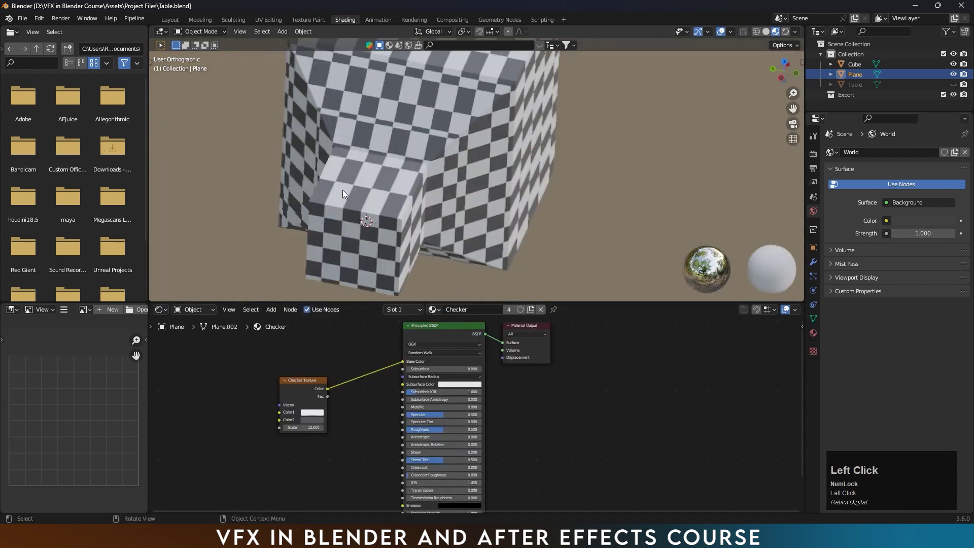
pyautogui.scroll(-3, 353, 211)
pyautogui.keyDown('shift'); pyautogui.moveTo(343, 226); pyautogui.dragTo(337, 112, button='middle'); pyautogui.keyUp('shift')
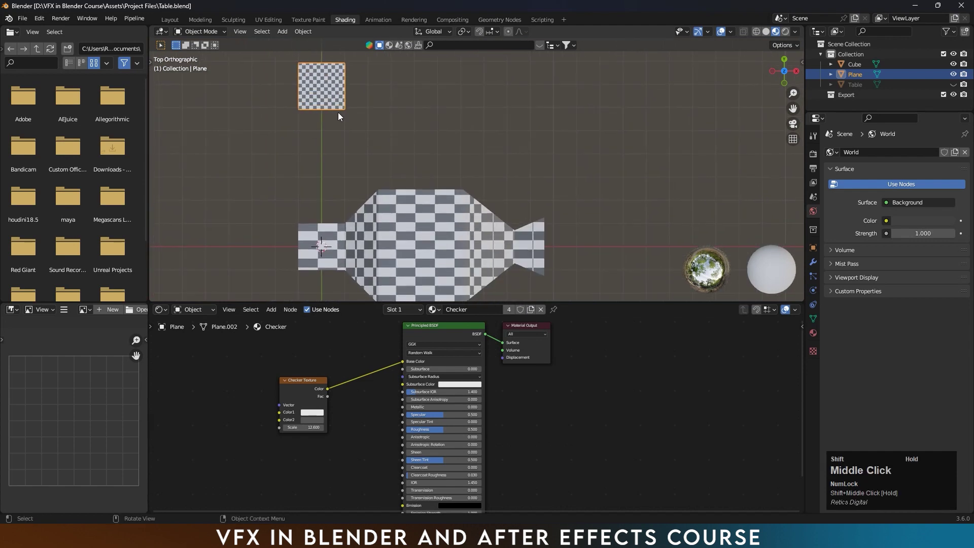
pyautogui.scroll(2, 318, 86)
pyautogui.click(365, 163)
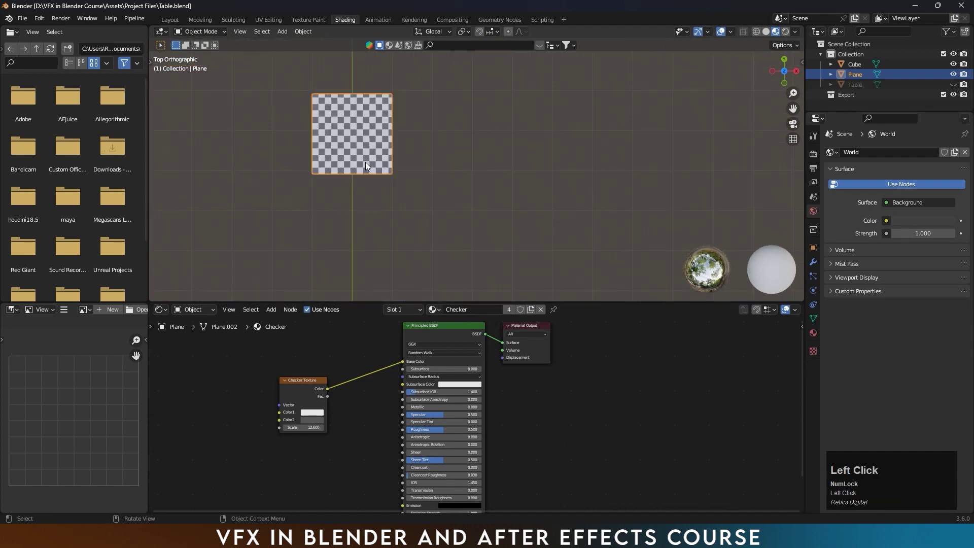
pyautogui.scroll(-2, 372, 167)
pyautogui.keyDown('shift'); pyautogui.moveTo(442, 227); pyautogui.dragTo(411, 71, button='middle'); pyautogui.keyUp('shift')
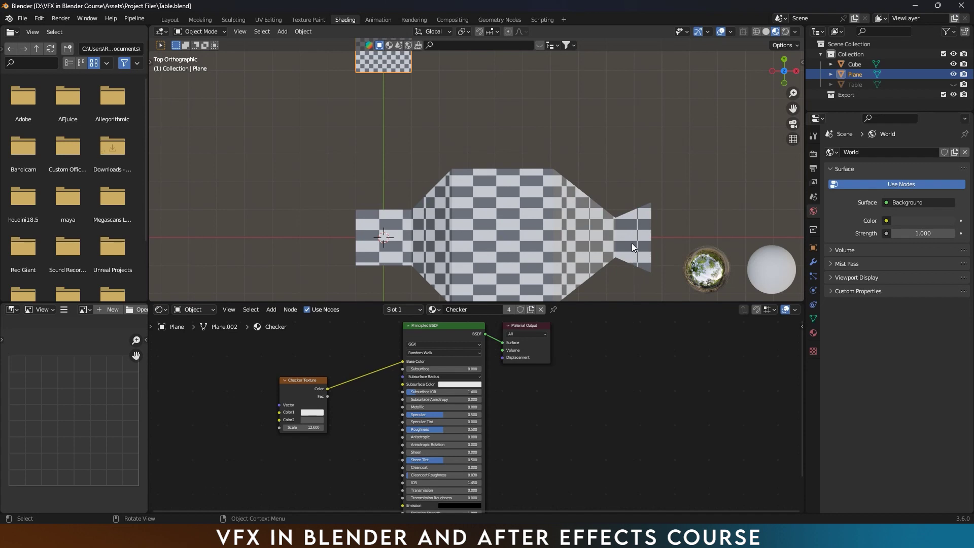
# In the UV Editing workspace, select the plane's face and examine its UV layout
pyautogui.click(277, 21)
pyautogui.click(474, 247)
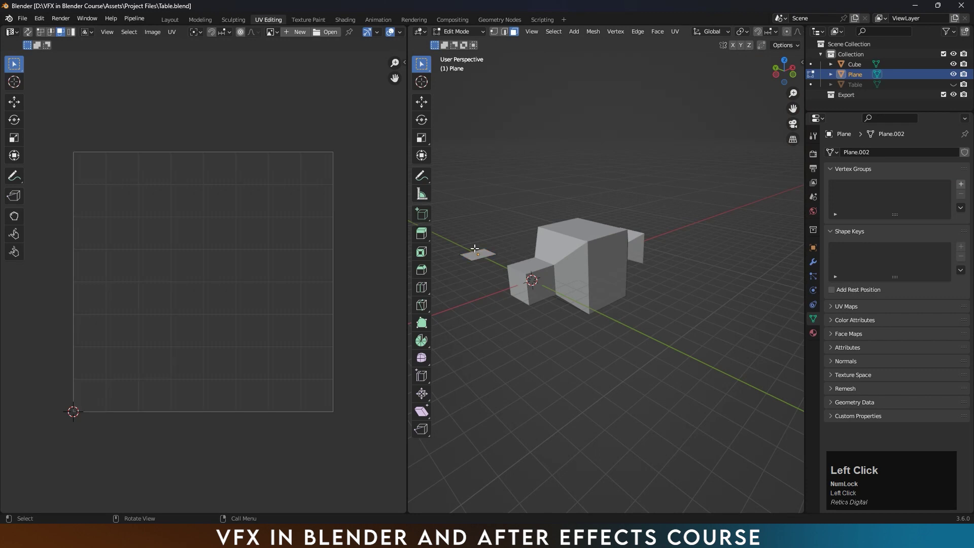
pyautogui.click(485, 251)
pyautogui.moveTo(502, 264); pyautogui.dragTo(184, 237, button='middle')
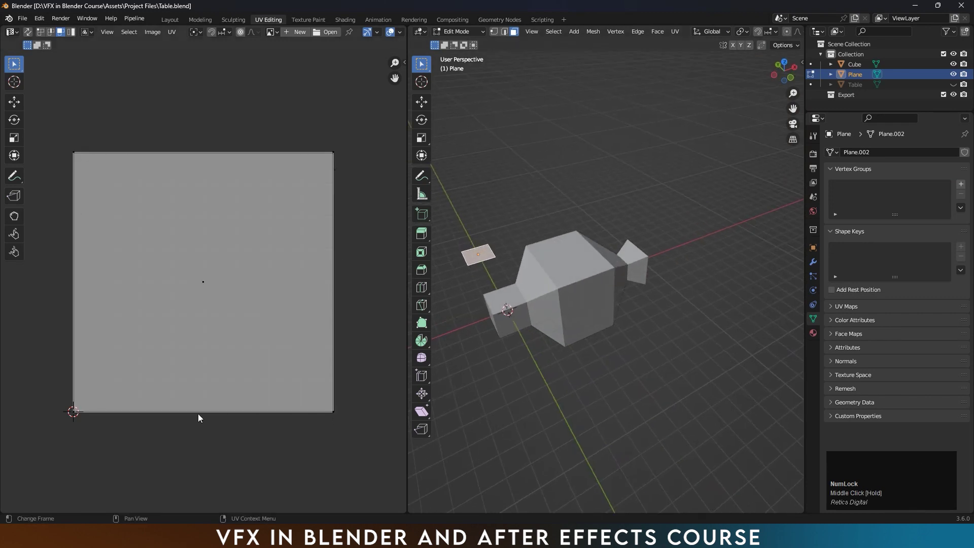
# Switch Edit Mode from the plane to the cube and inspect the UVs of the large section's top face
pyautogui.press('Tab')
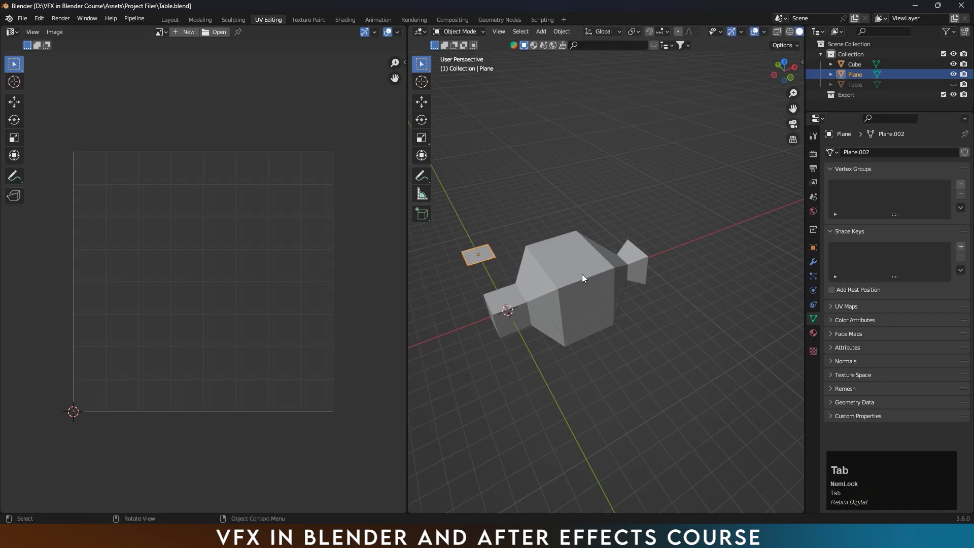
pyautogui.click(582, 274)
pyautogui.press('Tab')
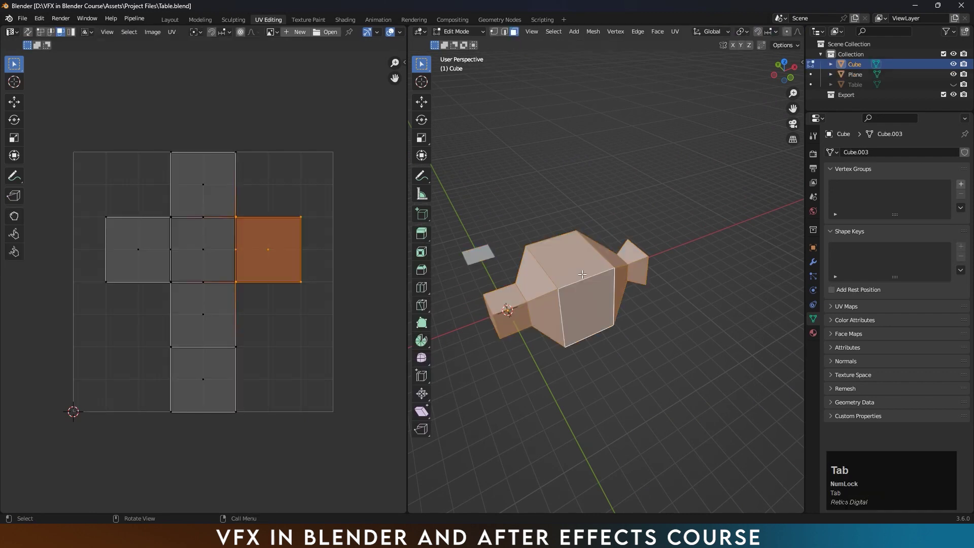
pyautogui.click(561, 266)
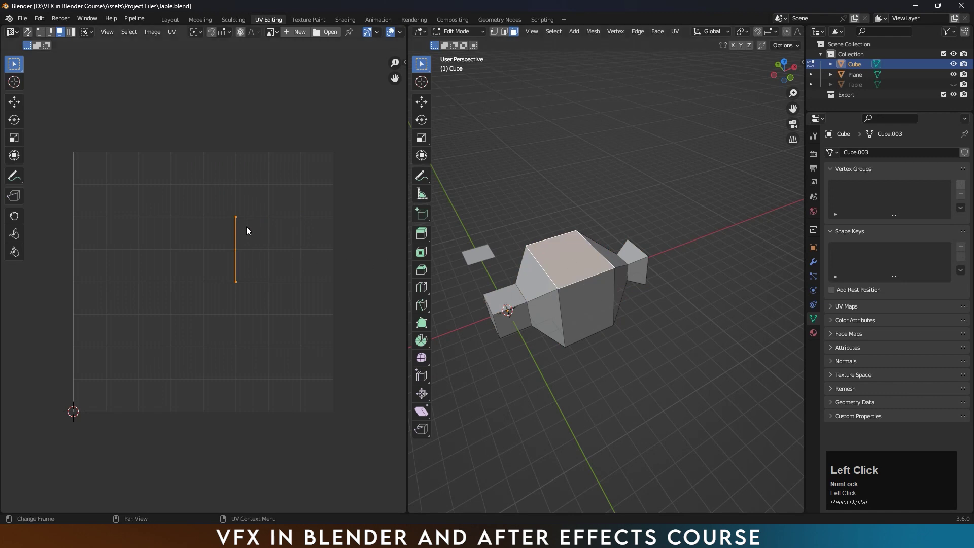
pyautogui.scroll(4, 246, 228)
pyautogui.scroll(-3, 282, 238)
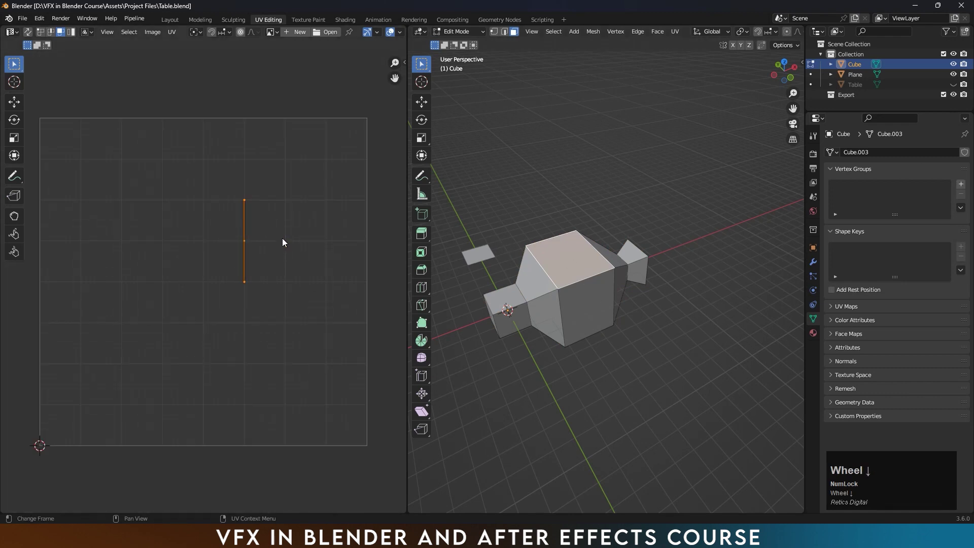
# Inspect the UVs of the tapered faces beside the original cube and of the original cube's own sides
pyautogui.click(532, 281)
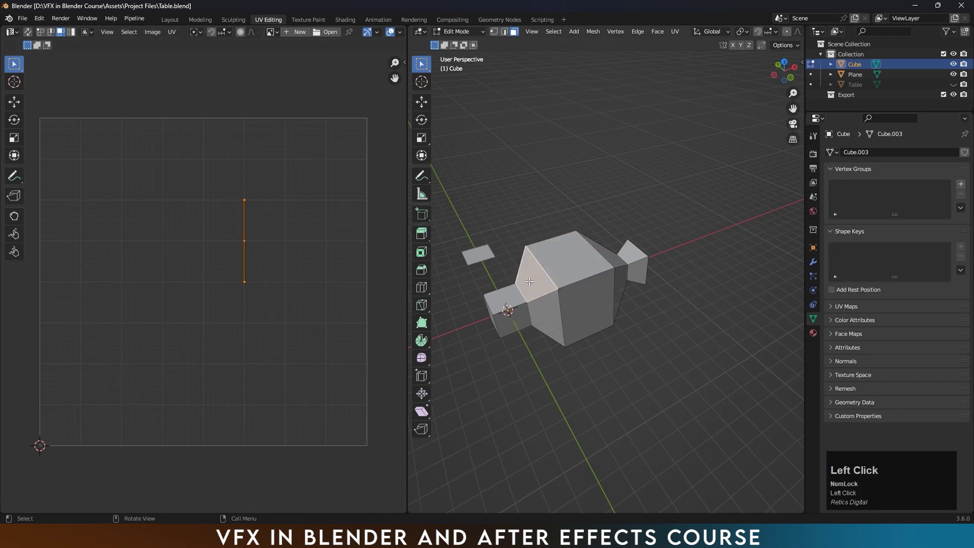
pyautogui.click(545, 316)
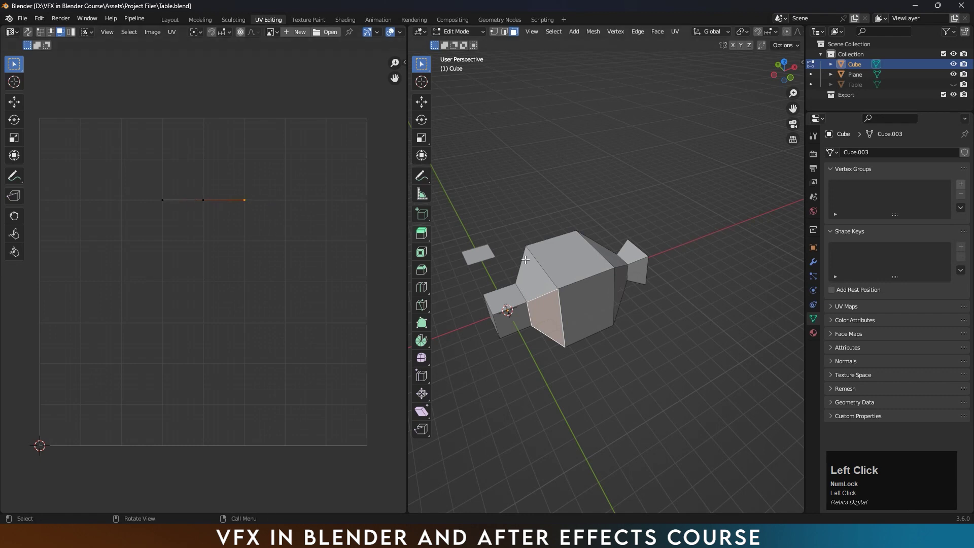
pyautogui.moveTo(467, 289); pyautogui.dragTo(512, 332, button='middle')
pyautogui.click(486, 330)
pyautogui.click(514, 334)
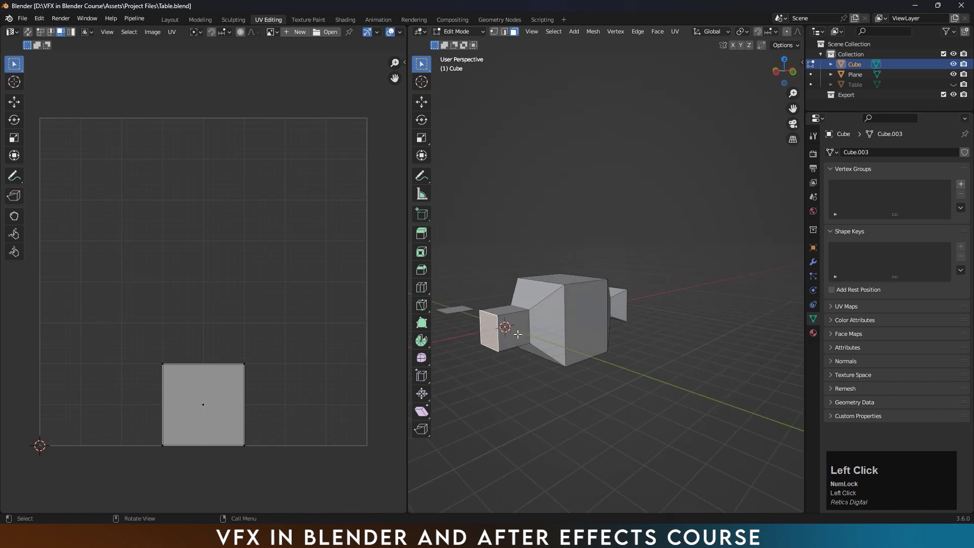
pyautogui.click(500, 314)
# Inspect the UVs of the large section's front face and the tapered faces leading to the flared end
pyautogui.moveTo(500, 313); pyautogui.dragTo(431, 323, button='middle')
pyautogui.click(545, 338)
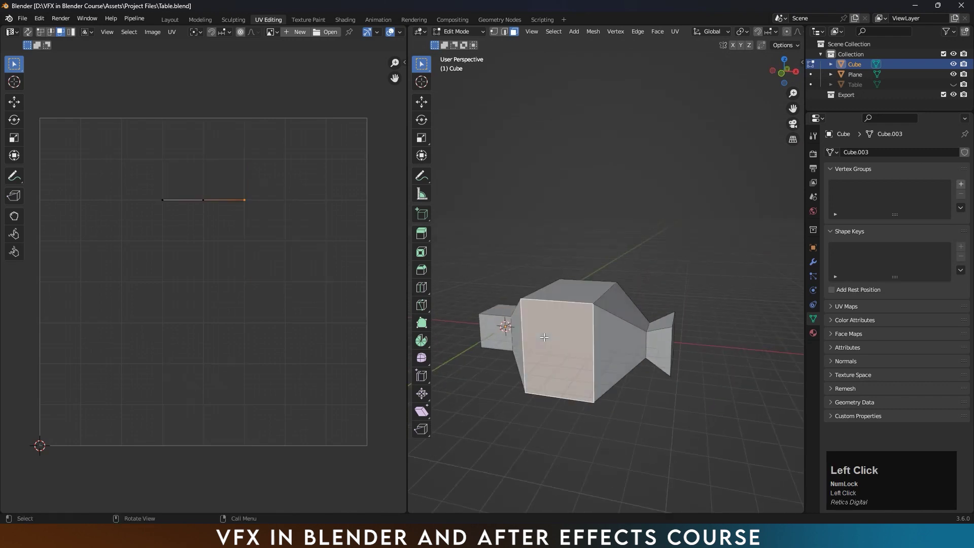
pyautogui.click(617, 341)
pyautogui.click(631, 322)
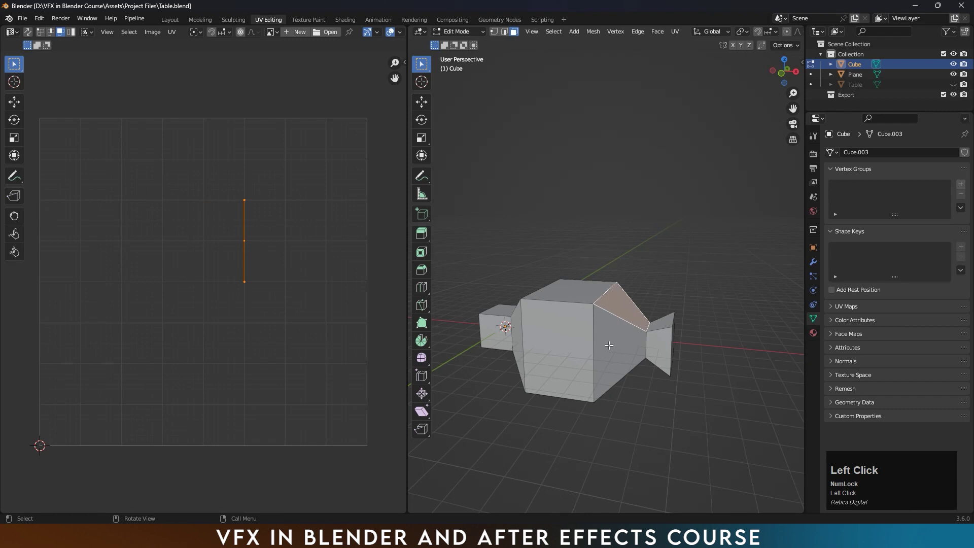
pyautogui.moveTo(628, 354); pyautogui.dragTo(670, 355, button='middle')
pyautogui.scroll(2, 673, 354)
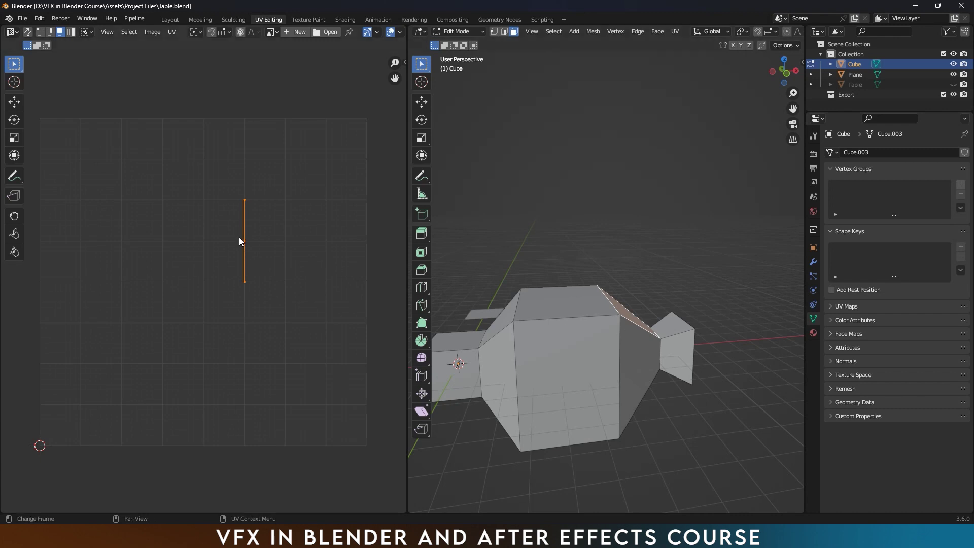
pyautogui.scroll(-2, 632, 318)
pyautogui.moveTo(632, 318); pyautogui.dragTo(589, 329, button='middle')
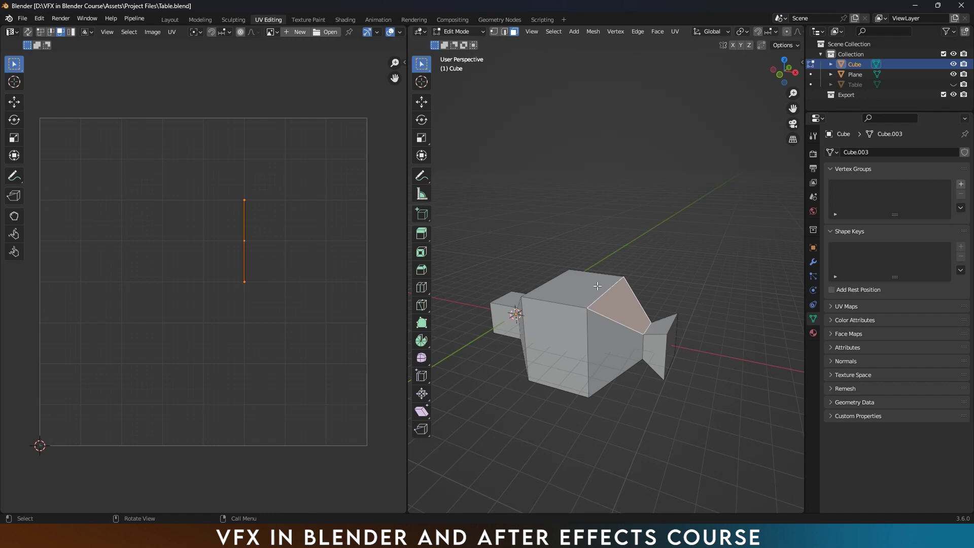
# Select all of the cube's faces and unwrap them with Cube Projection
pyautogui.press('a')
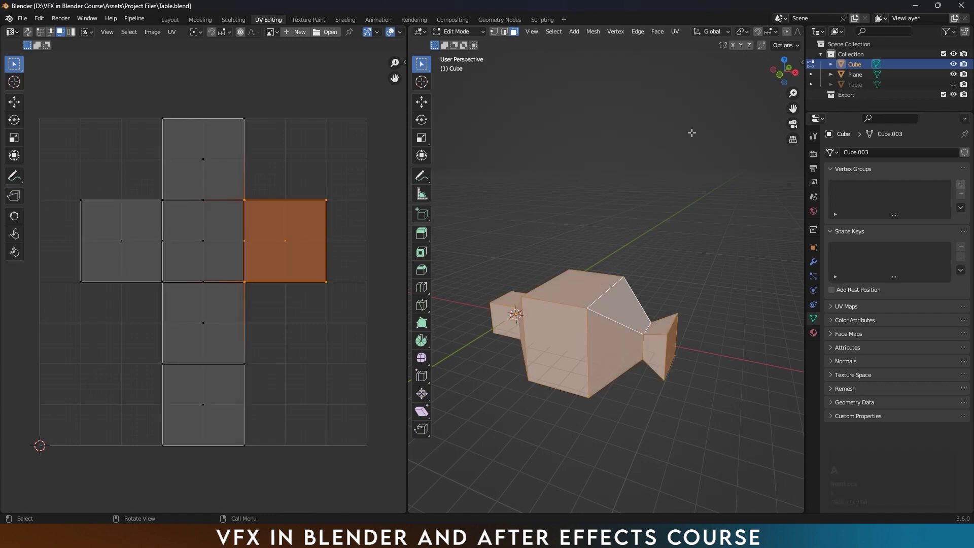
pyautogui.click(674, 31)
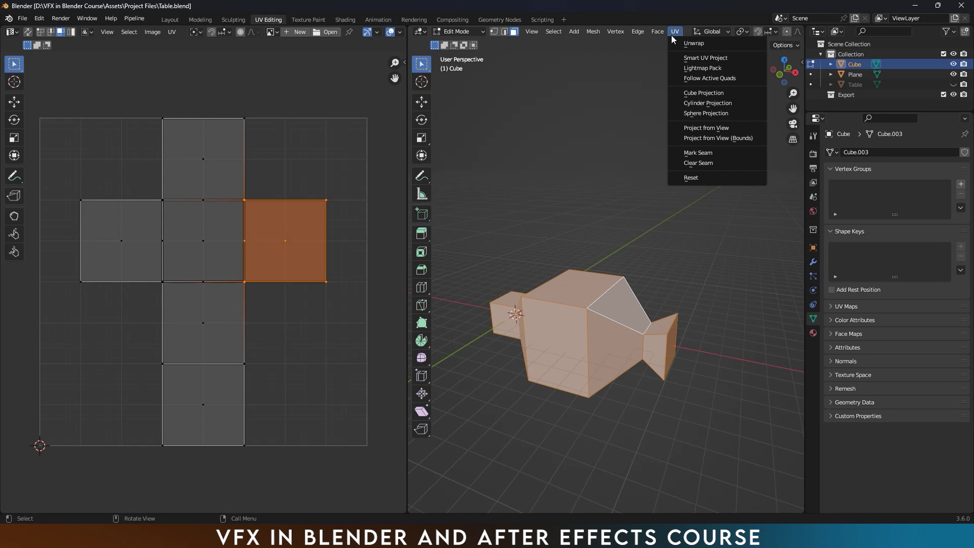
pyautogui.click(704, 94)
pyautogui.scroll(-1, 294, 285)
pyautogui.scroll(1, 269, 285)
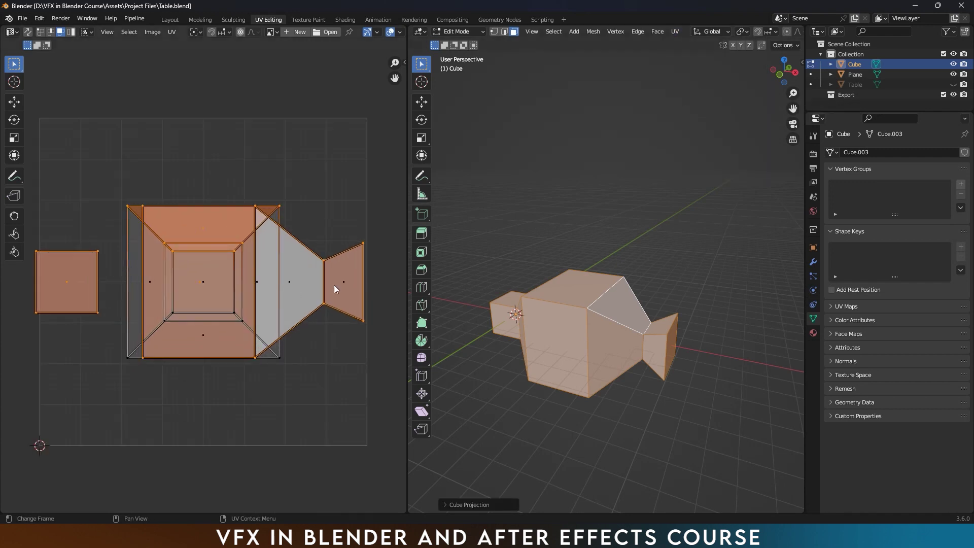
# Separate the stacked square UV faces beside the large island, moving one down and another up
pyautogui.click(54, 284)
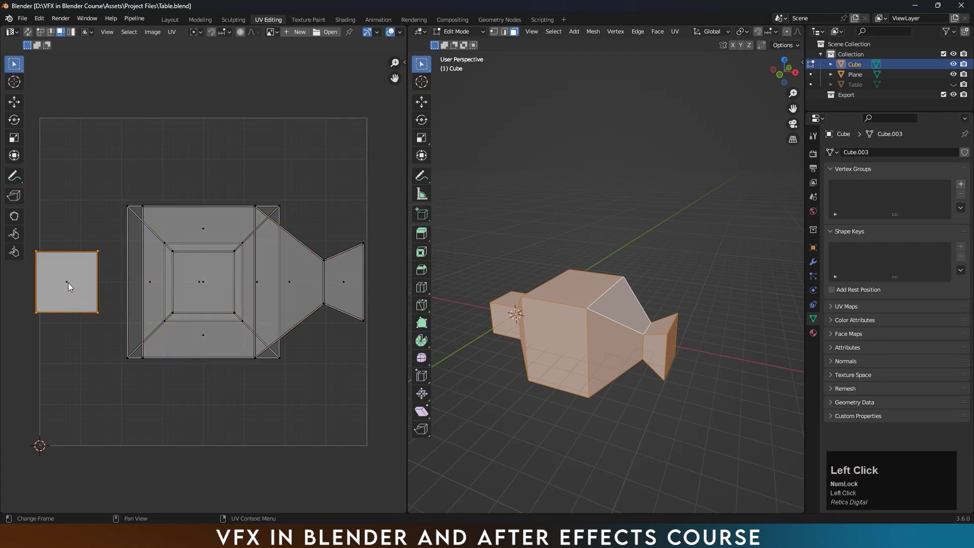
pyautogui.press('g')
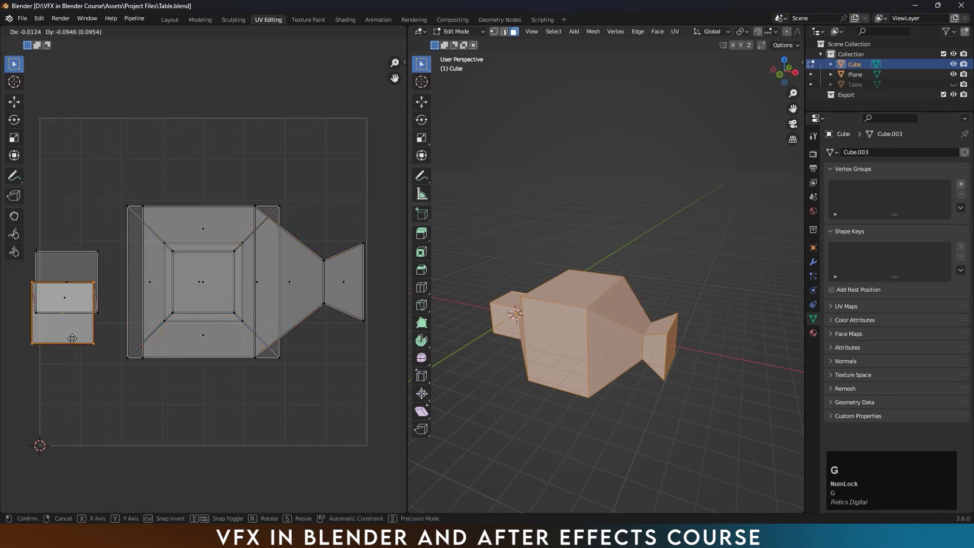
pyautogui.click(69, 402)
pyautogui.click(69, 289)
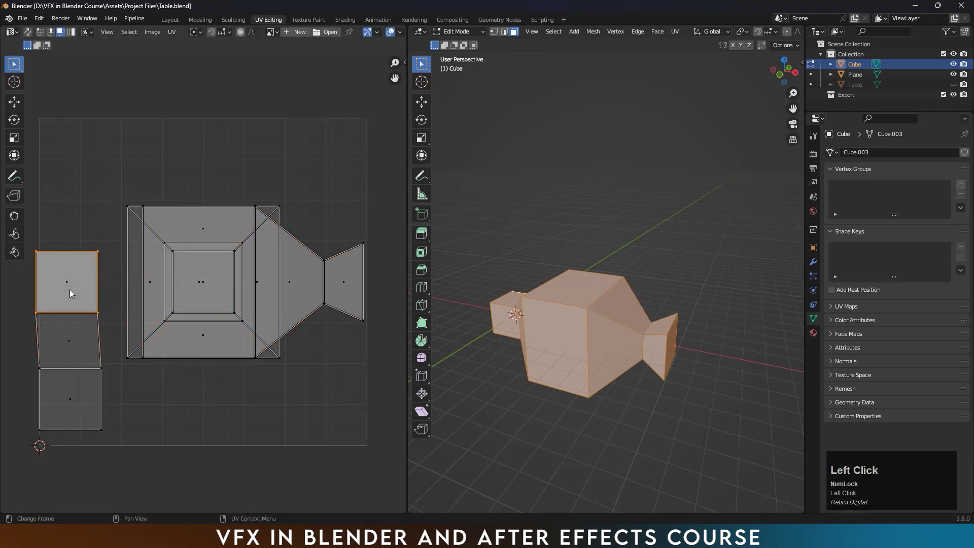
pyautogui.press('g')
pyautogui.click(80, 163)
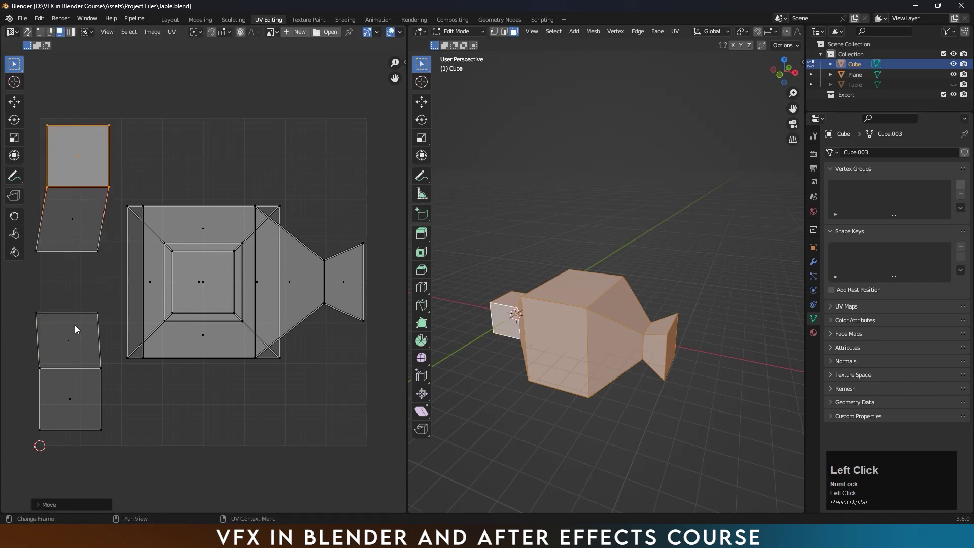
# Nudge the lower UV strip's upper face sideways and shift the free edge vertices of the separated strips slightly along X
pyautogui.click(75, 332)
pyautogui.press('g')
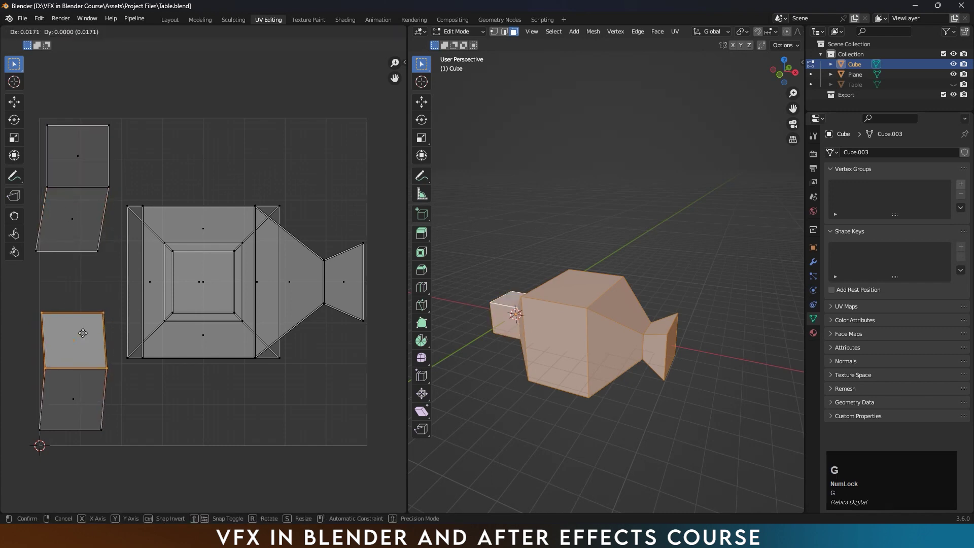
pyautogui.click(82, 333)
pyautogui.moveTo(65, 313); pyautogui.dragTo(112, 322)
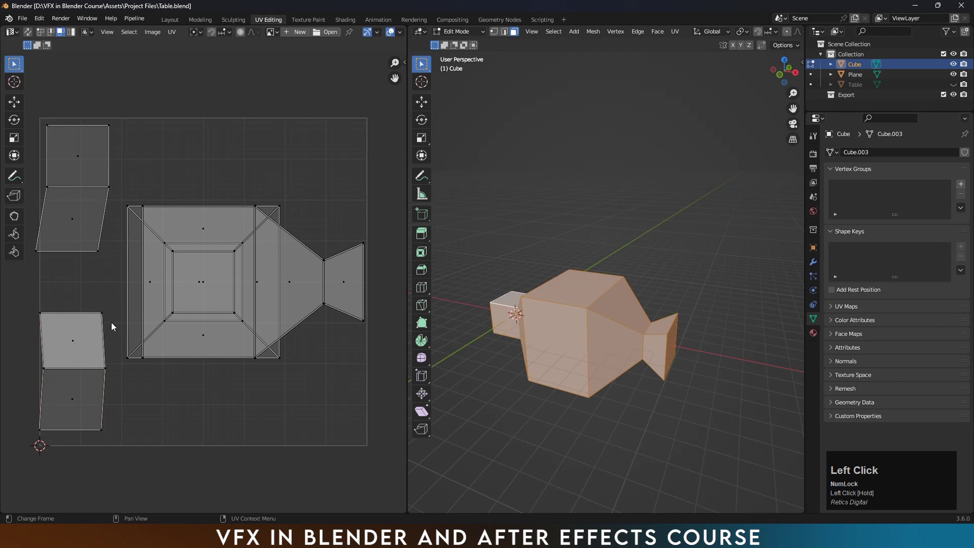
pyautogui.click(41, 32)
pyautogui.moveTo(20, 301); pyautogui.dragTo(115, 325)
pyautogui.press('g')
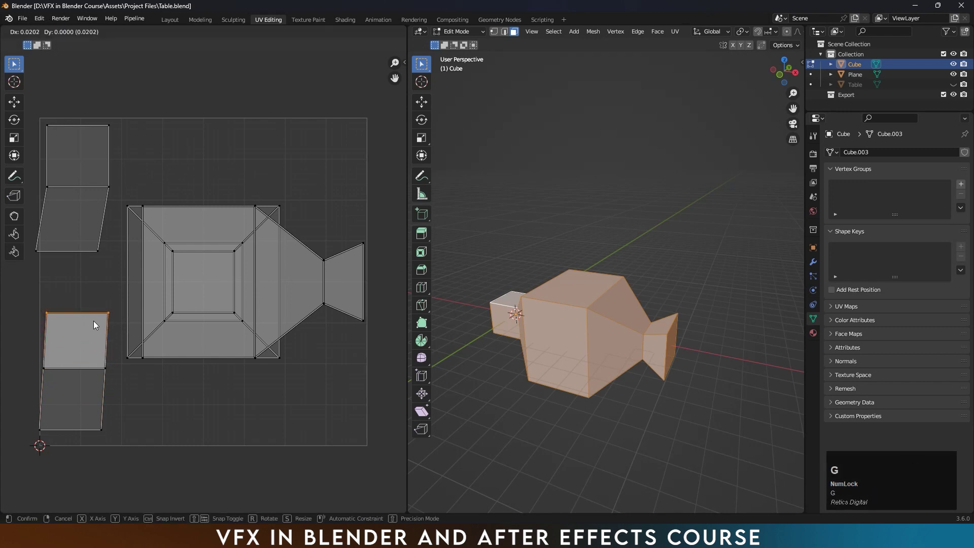
pyautogui.click(93, 322)
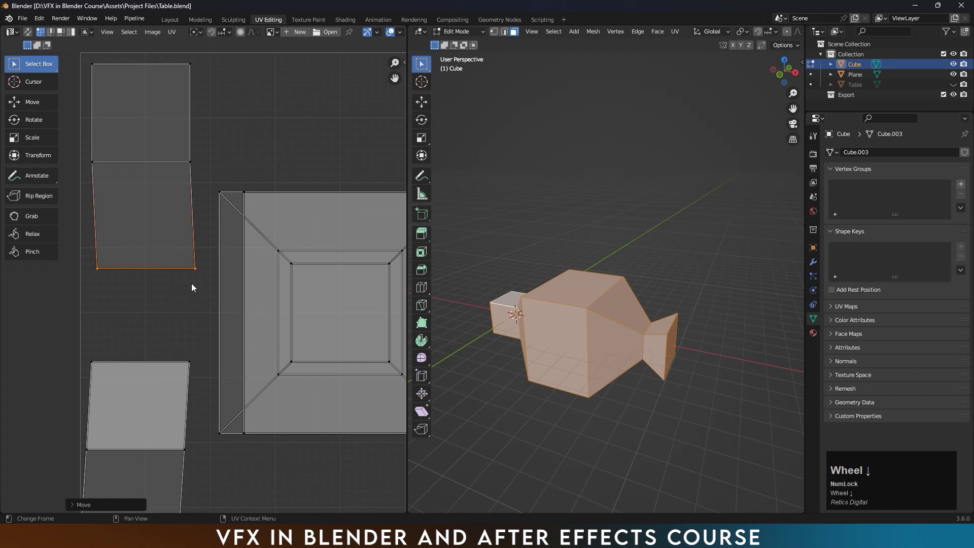
# Move the stacked square UV faces out of the large island's centre and place them side by side above it
pyautogui.scroll(-5, 191, 287)
pyautogui.click(248, 293)
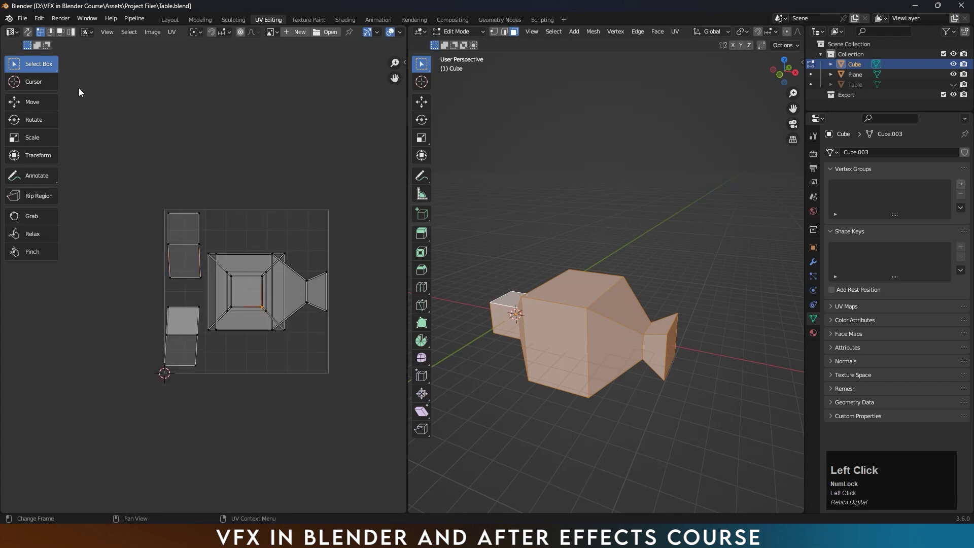
pyautogui.click(61, 32)
pyautogui.scroll(4, 203, 282)
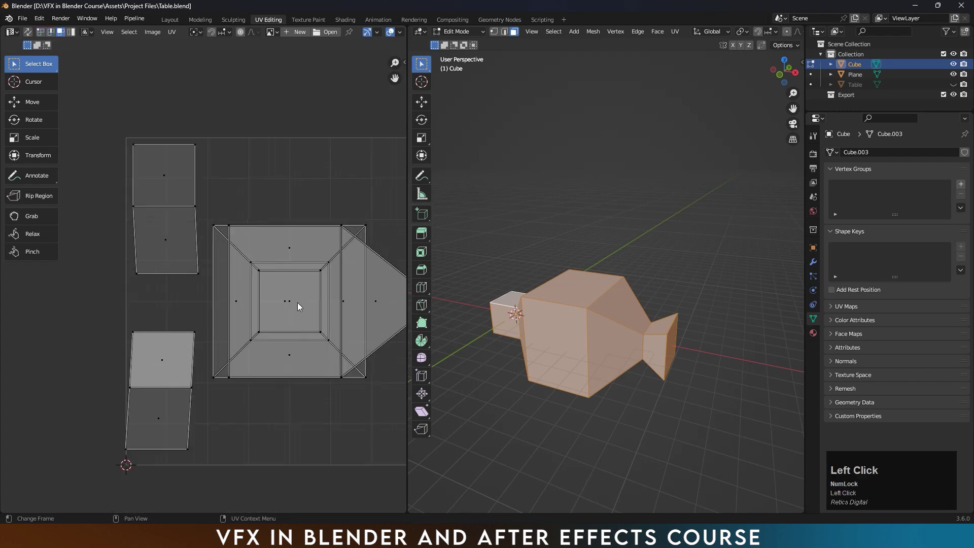
pyautogui.click(291, 306)
pyautogui.press('g')
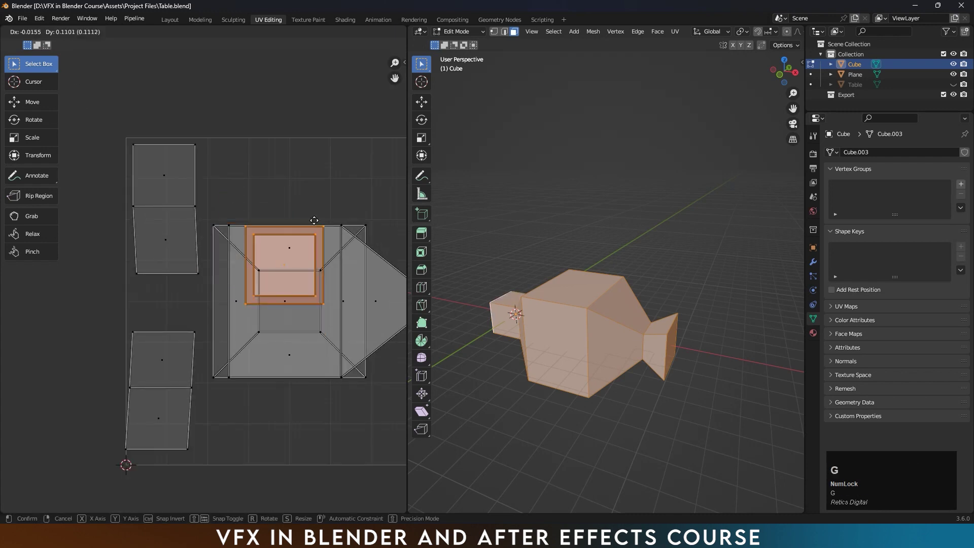
pyautogui.click(270, 175)
pyautogui.click(269, 175)
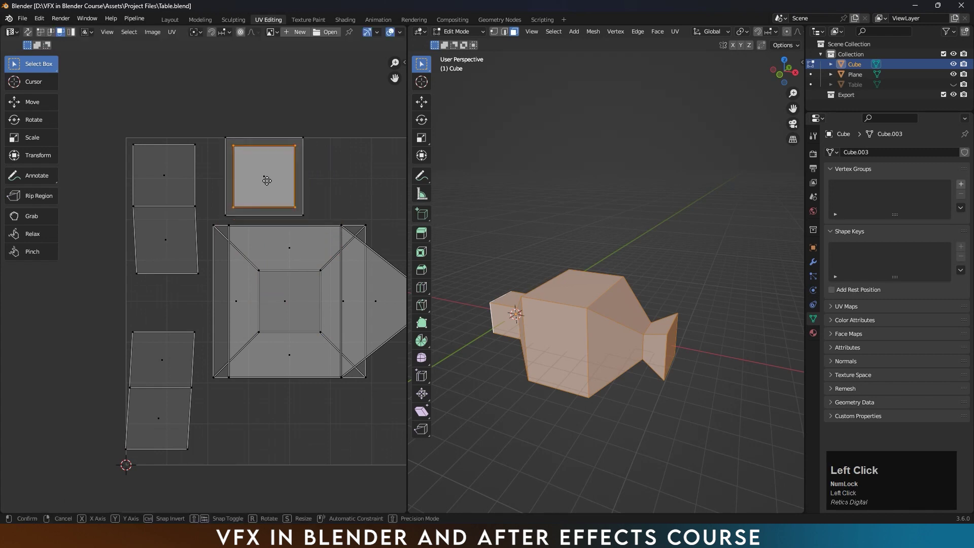
pyautogui.press('g')
pyautogui.click(350, 185)
pyautogui.scroll(-4, 330, 241)
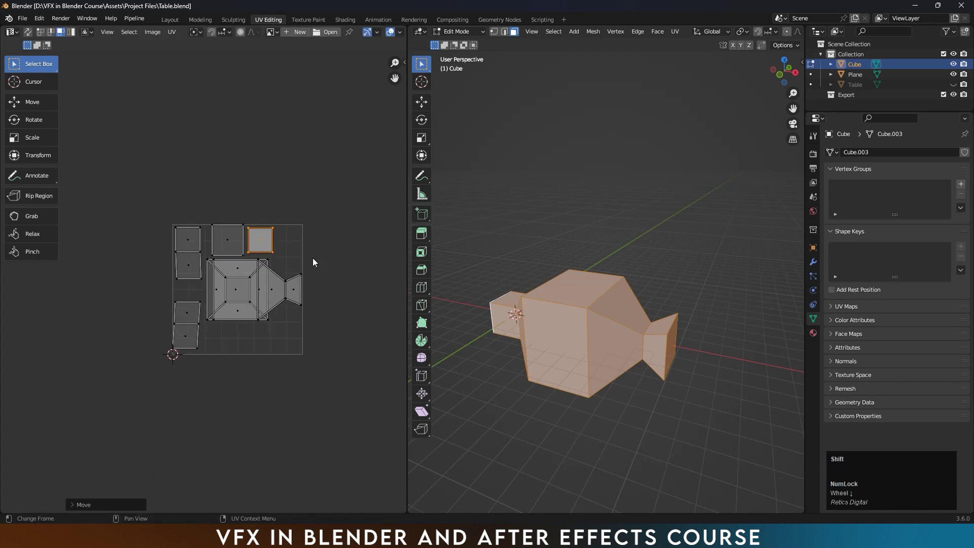
# Select the topmost tapered UV face together with the adjoining flared face and move both below the large island
pyautogui.keyDown('shift'); pyautogui.moveTo(313, 257); pyautogui.dragTo(276, 250, button='middle'); pyautogui.keyUp('shift')
pyautogui.scroll(2, 261, 289)
pyautogui.click(255, 254)
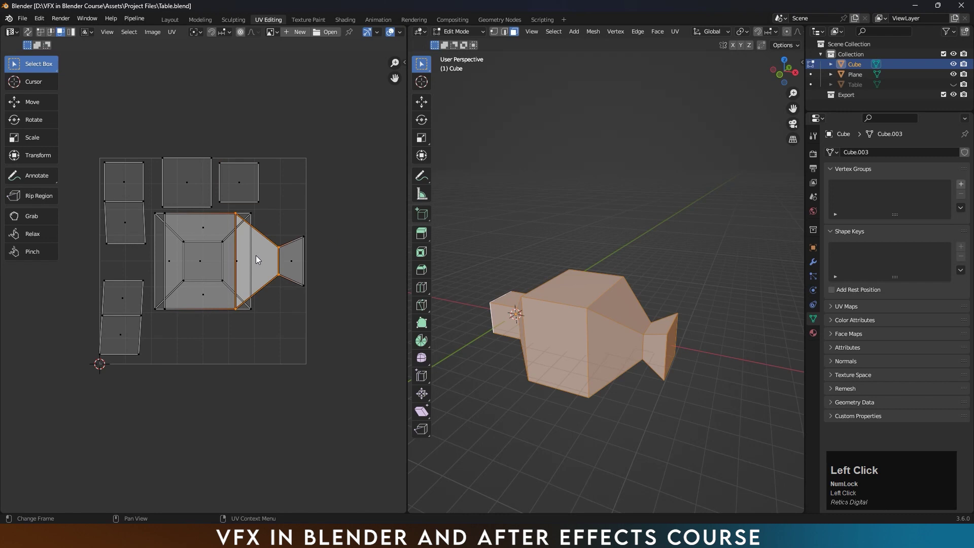
pyautogui.keyDown('shift'); pyautogui.click(293, 265); pyautogui.keyUp('shift')
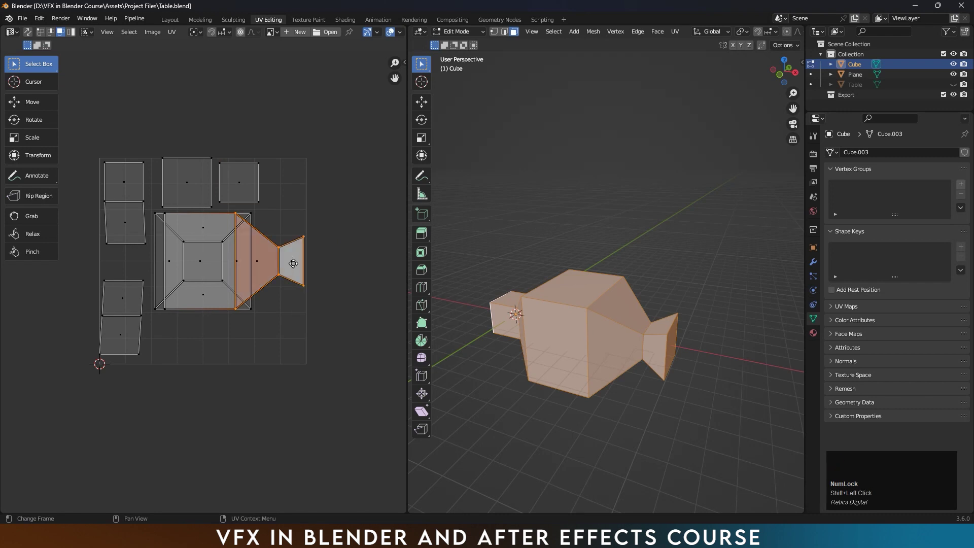
pyautogui.press('g')
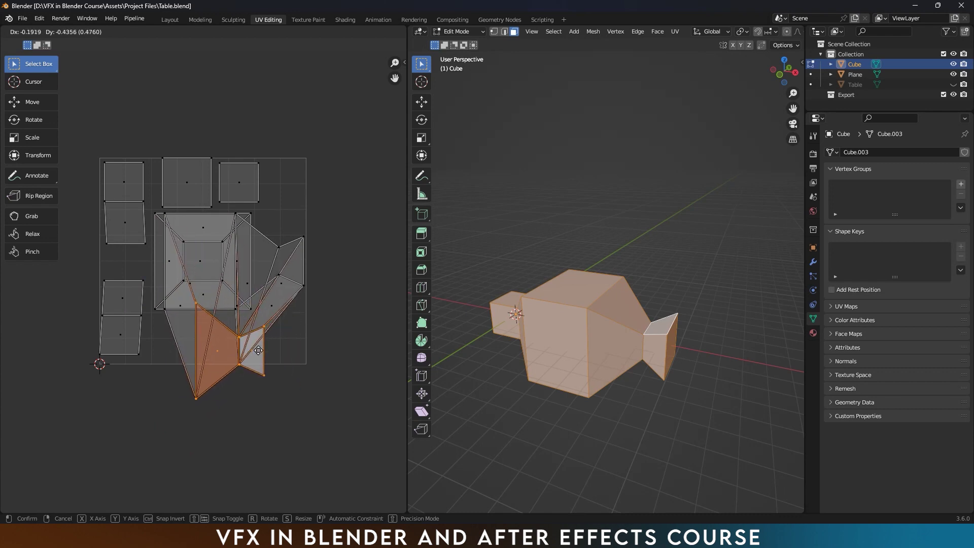
pyautogui.click(226, 364)
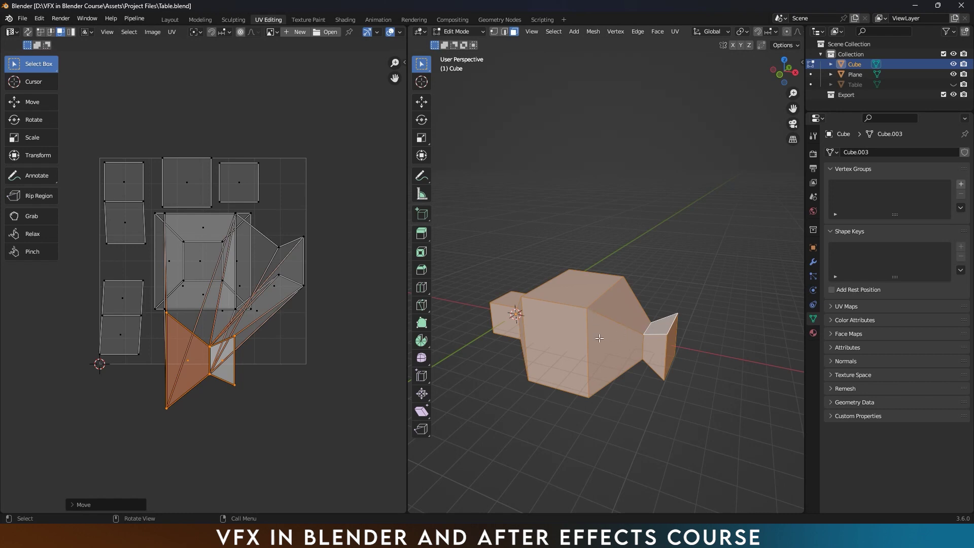
# Unwrap the cube mesh again with Cylinder Projection and examine the UV layout
pyautogui.scroll(1, 599, 338)
pyautogui.moveTo(598, 339); pyautogui.dragTo(667, 341, button='middle')
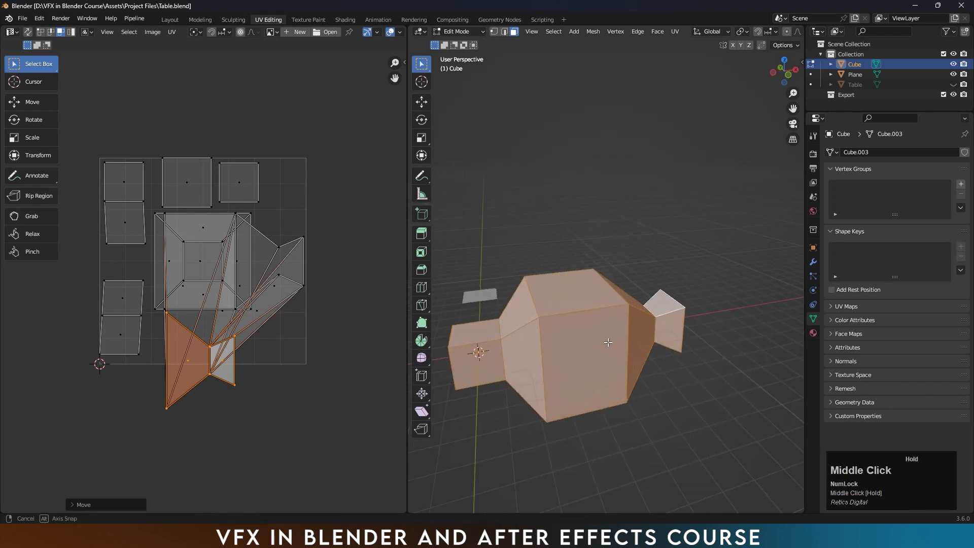
pyautogui.scroll(-1, 667, 341)
pyautogui.click(674, 32)
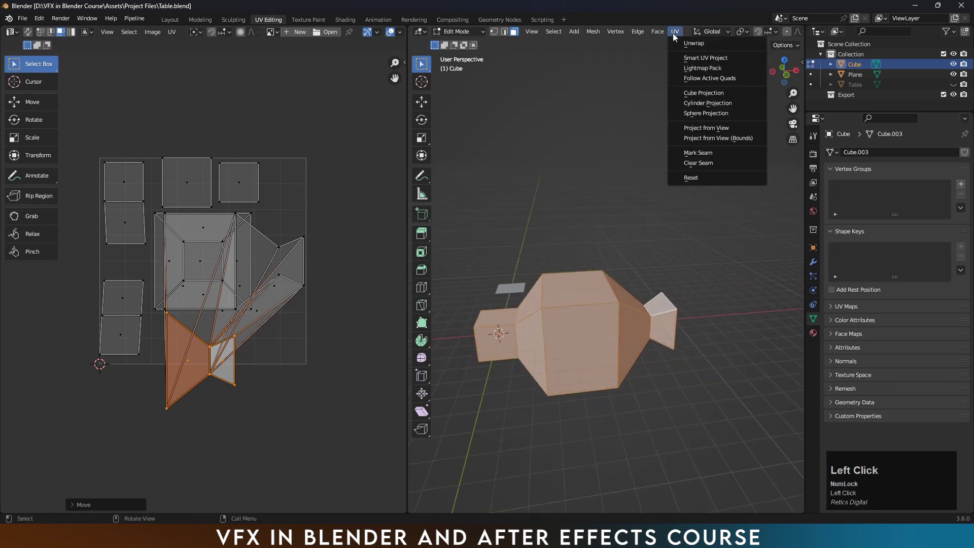
pyautogui.click(691, 104)
pyautogui.scroll(-3, 231, 290)
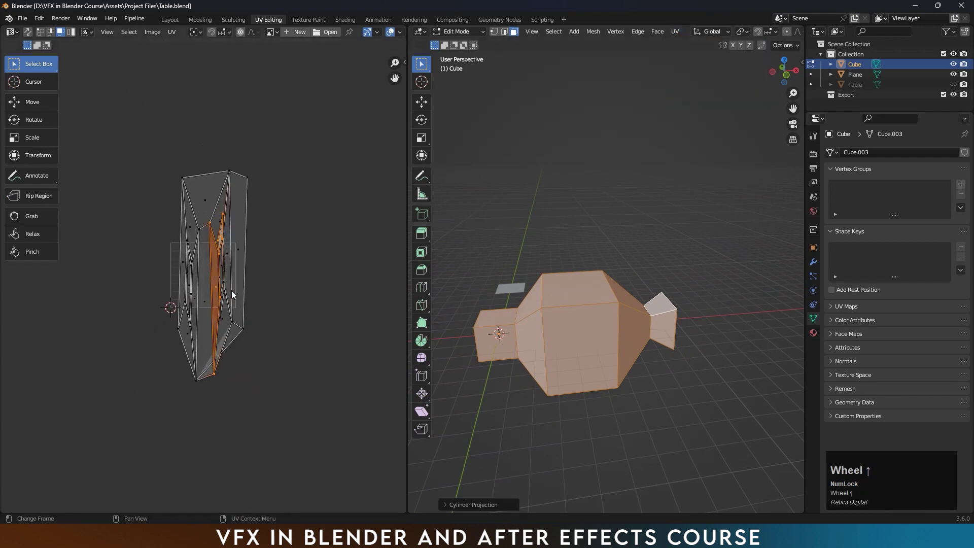
pyautogui.scroll(1, 232, 291)
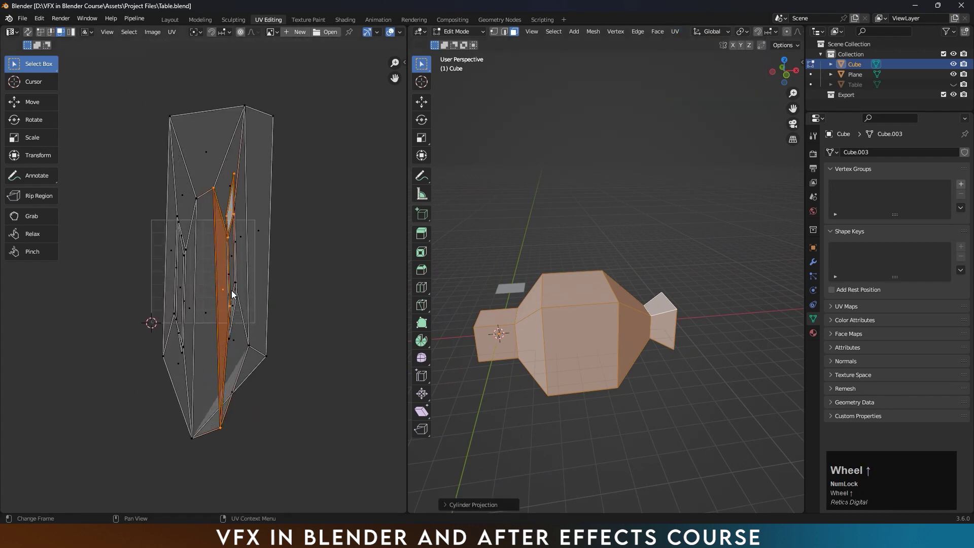
# Scale the whole cylinder-projected UV layout down to fit inside the UV bounds and select one of its narrow faces
pyautogui.click(243, 256)
pyautogui.press('a')
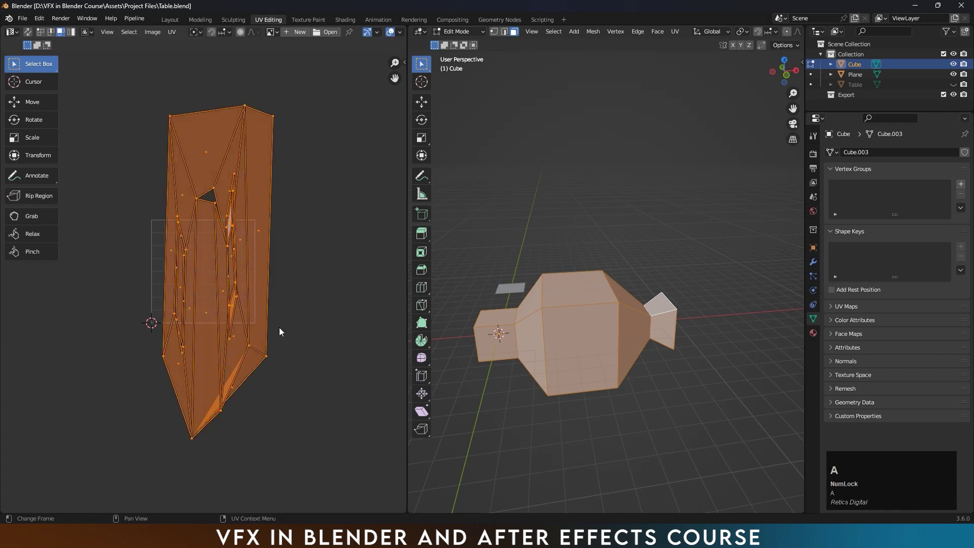
pyautogui.press('s')
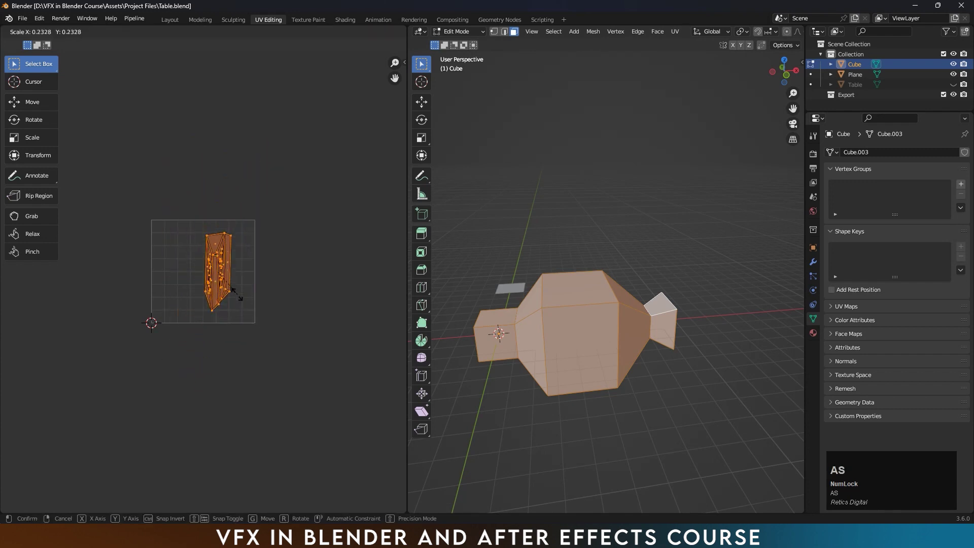
pyautogui.click(221, 248)
pyautogui.scroll(5, 221, 249)
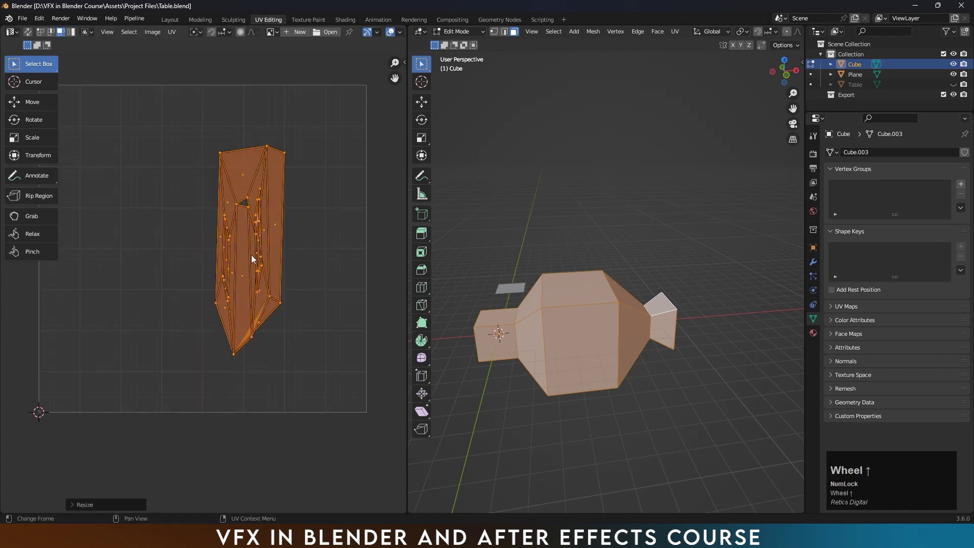
pyautogui.click(241, 247)
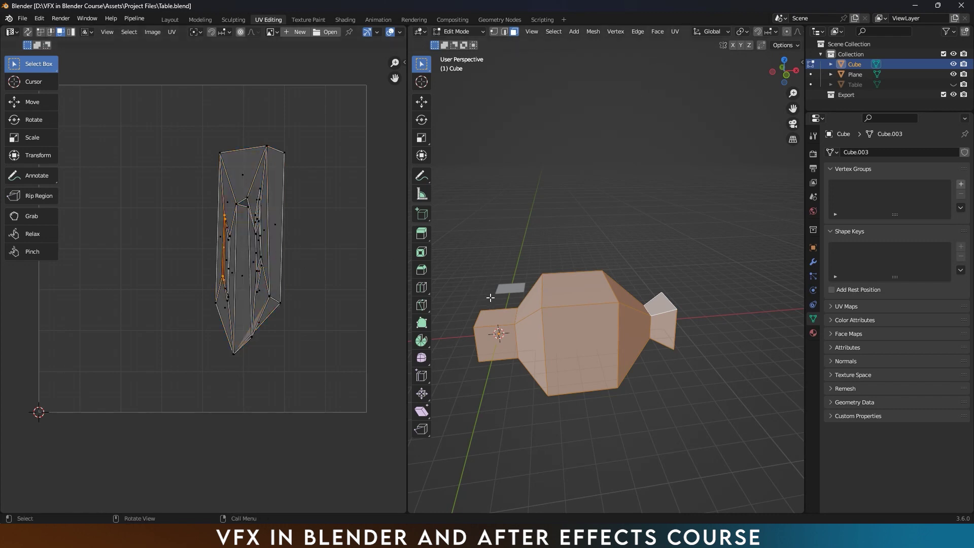
# Unwrap the cube mesh again with Sphere Projection and compare the UV layout with the model
pyautogui.click(675, 31)
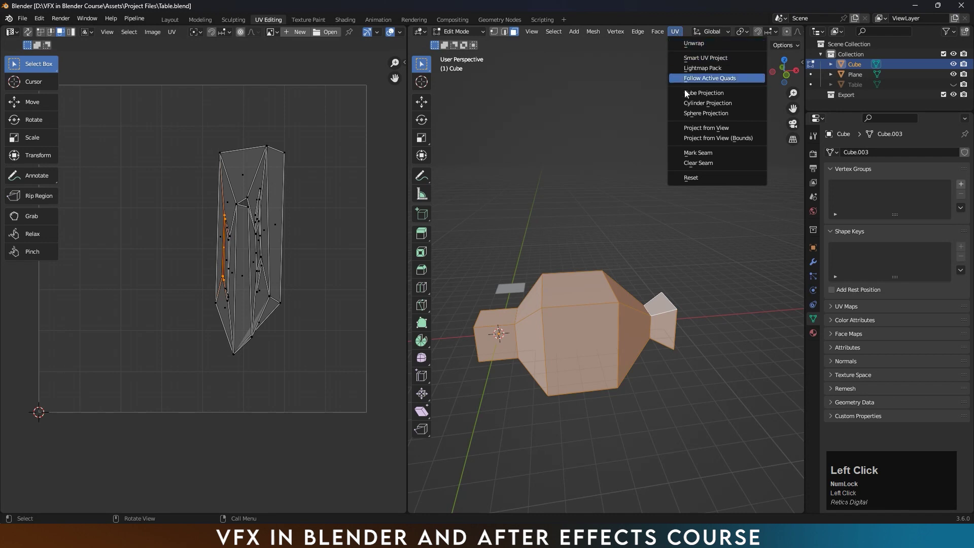
pyautogui.click(691, 114)
pyautogui.scroll(3, 227, 251)
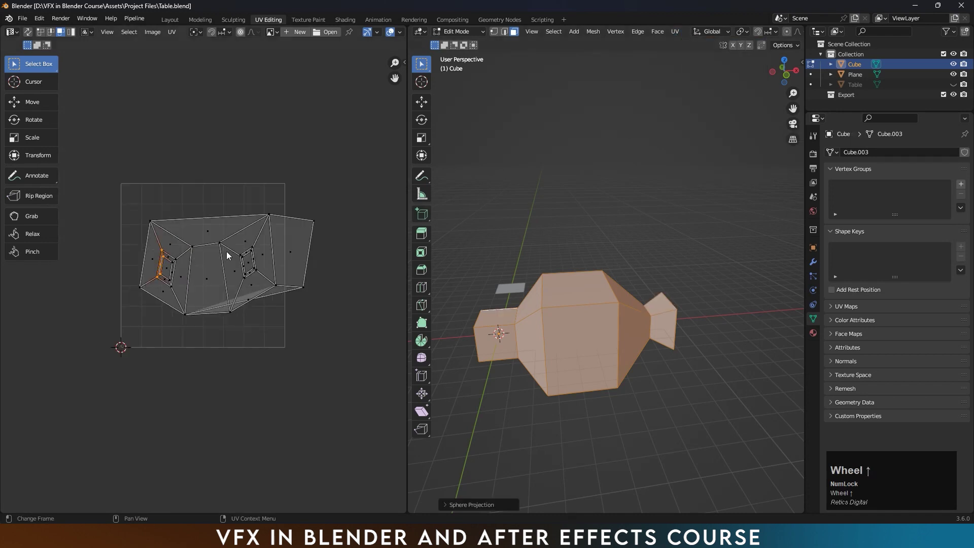
pyautogui.moveTo(572, 328)
pyautogui.mouseDown(button='middle')
pyautogui.moveTo(612, 326)
pyautogui.moveTo(561, 325)
pyautogui.mouseUp(button='middle')
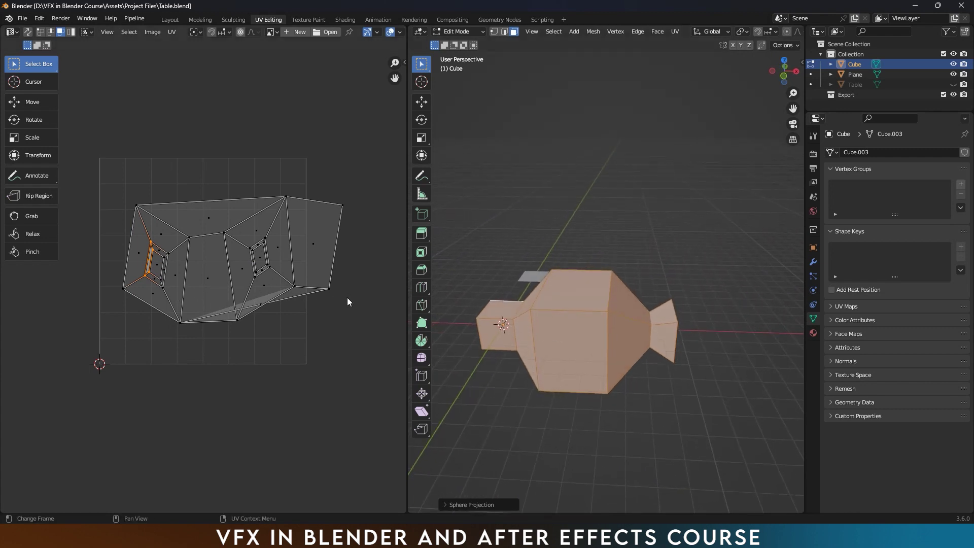
# Unwrap the cube mesh with Smart UV Project at a 66° angle limit and Scaled margins, and compare the islands with the model
pyautogui.click(675, 32)
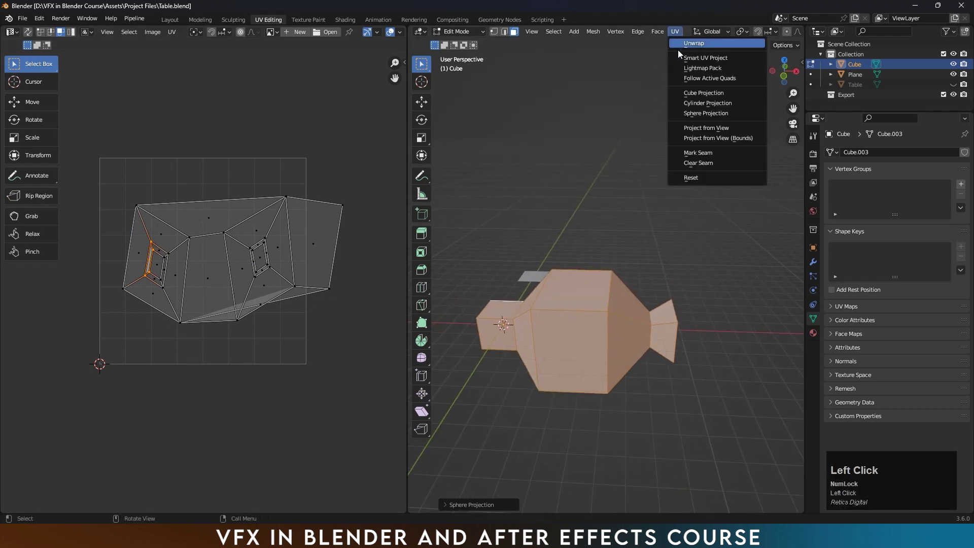
pyautogui.click(680, 56)
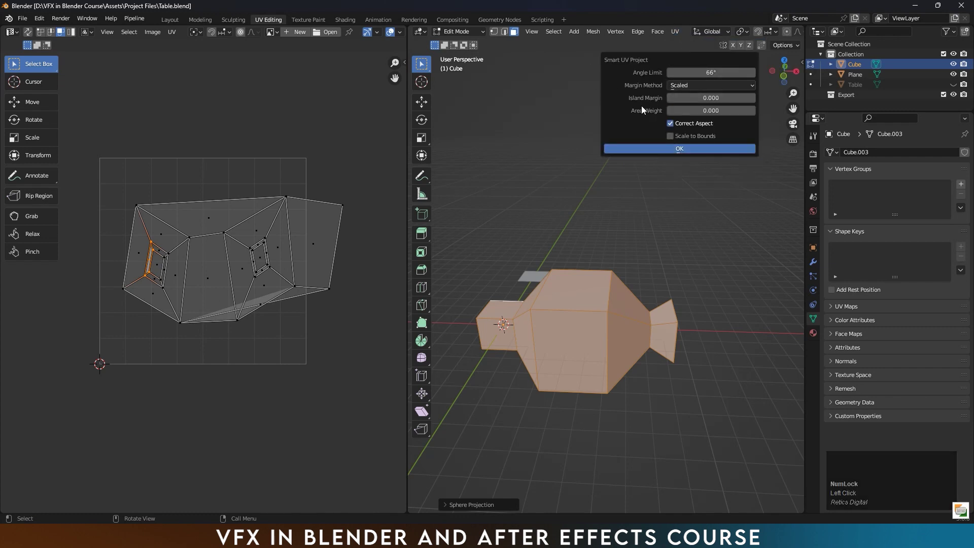
pyautogui.click(671, 149)
pyautogui.scroll(3, 222, 304)
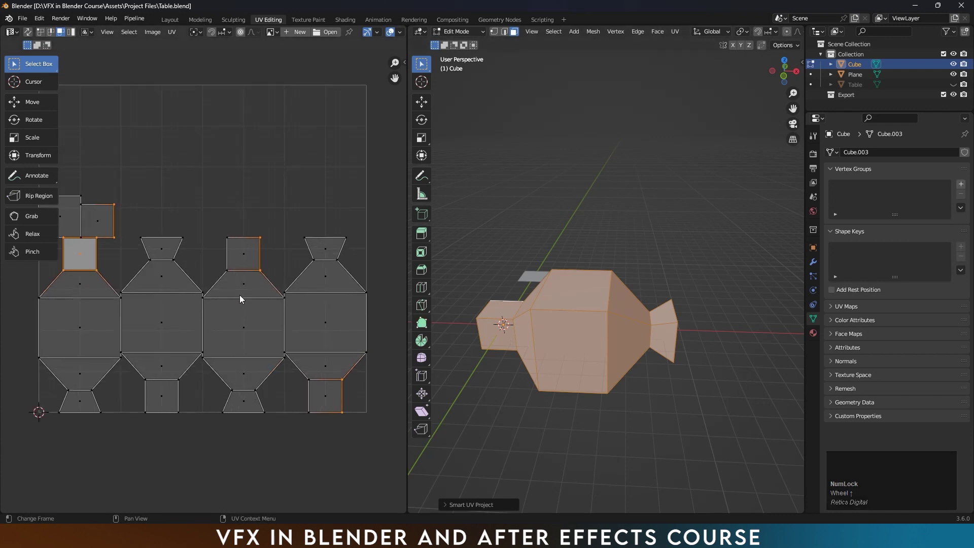
pyautogui.middleClick(528, 331)
pyautogui.moveTo(528, 331); pyautogui.dragTo(490, 308, button='middle')
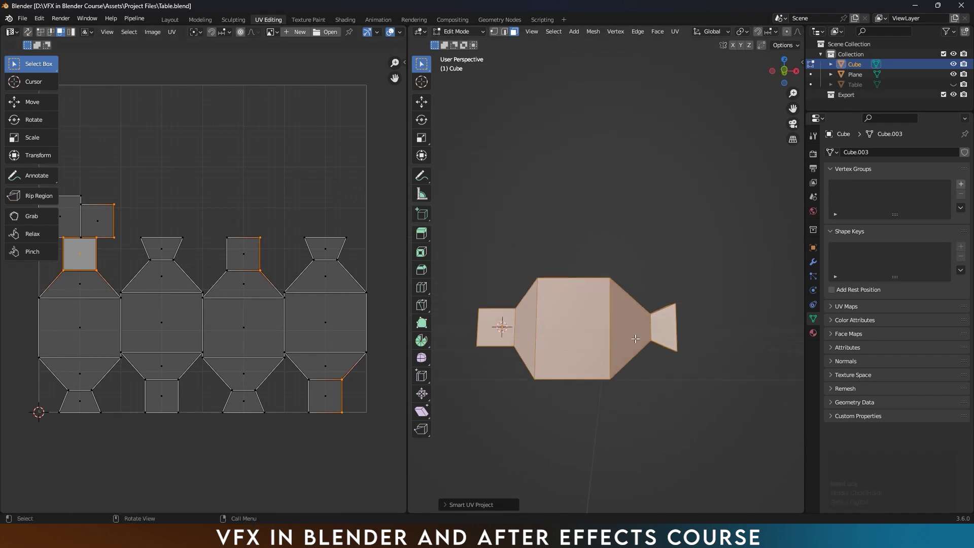
# Compare the front, tapered and top faces of the cube model with their individual Smart UV islands, using the front view as reference
pyautogui.click(594, 318)
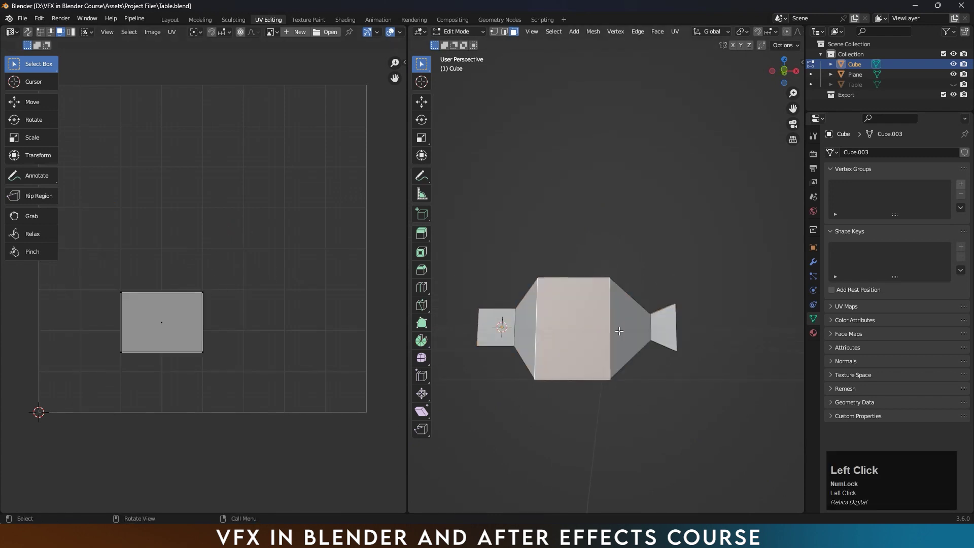
pyautogui.press('KP_1')
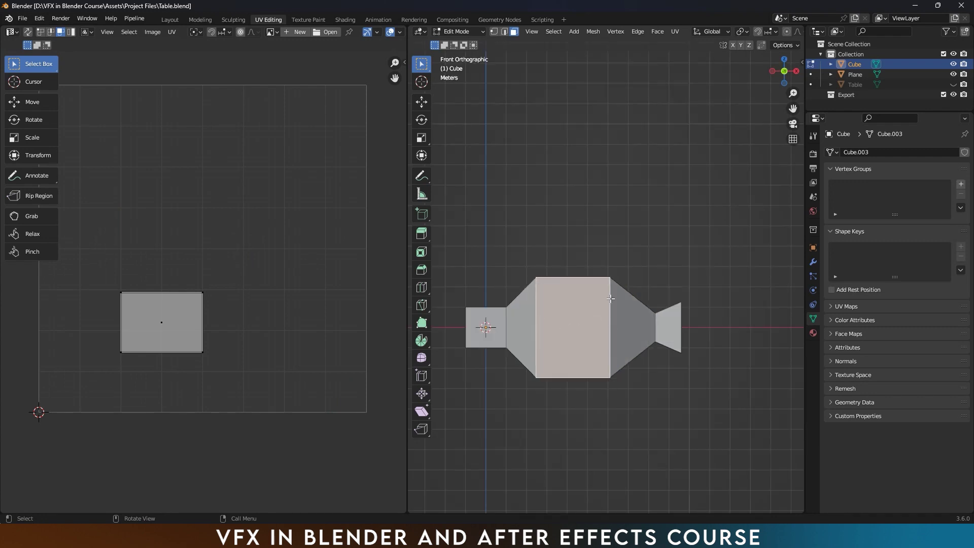
pyautogui.click(527, 323)
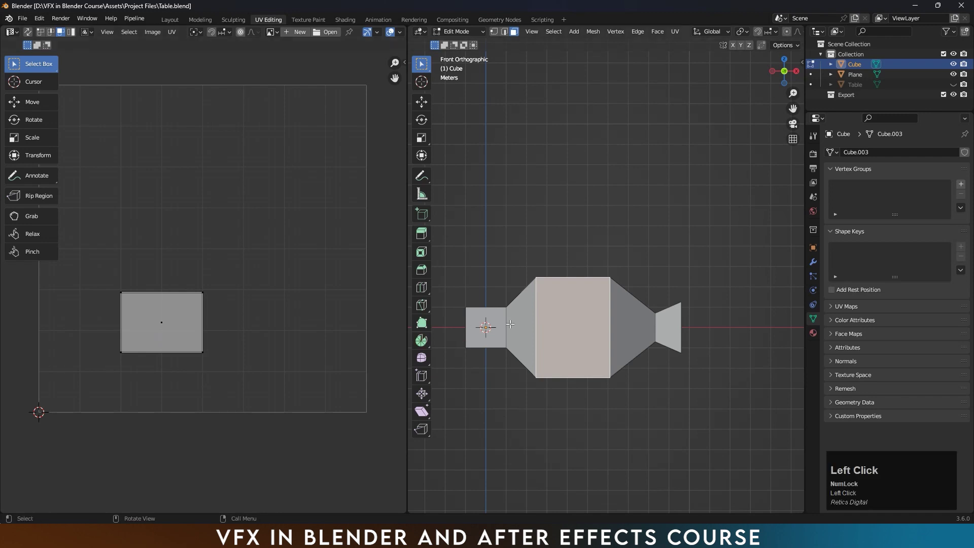
pyautogui.click(644, 337)
pyautogui.moveTo(644, 337); pyautogui.dragTo(568, 293, button='middle')
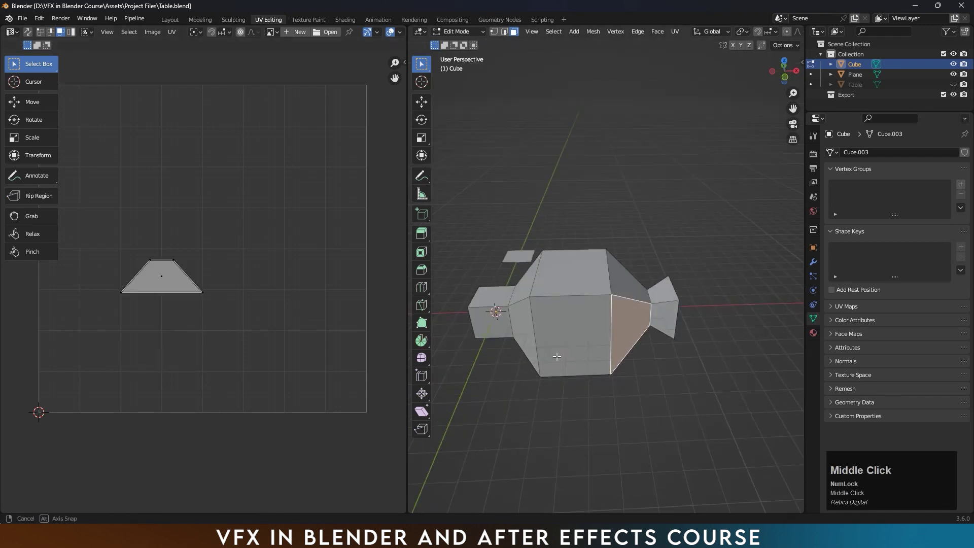
pyautogui.click(568, 294)
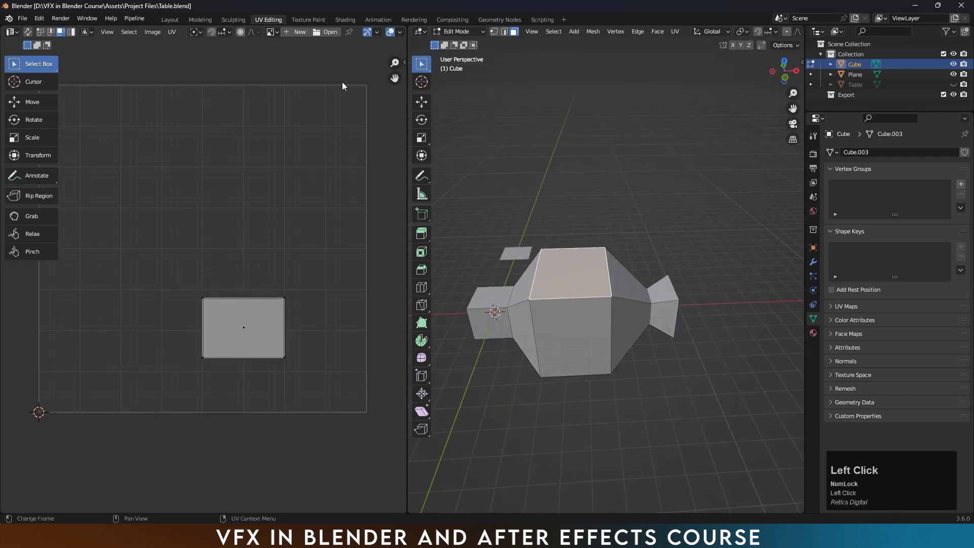
pyautogui.press('a')
# In the Shading workspace, raise the Checker Texture scale to about 54 and inspect the pattern on the cube model
pyautogui.click(352, 21)
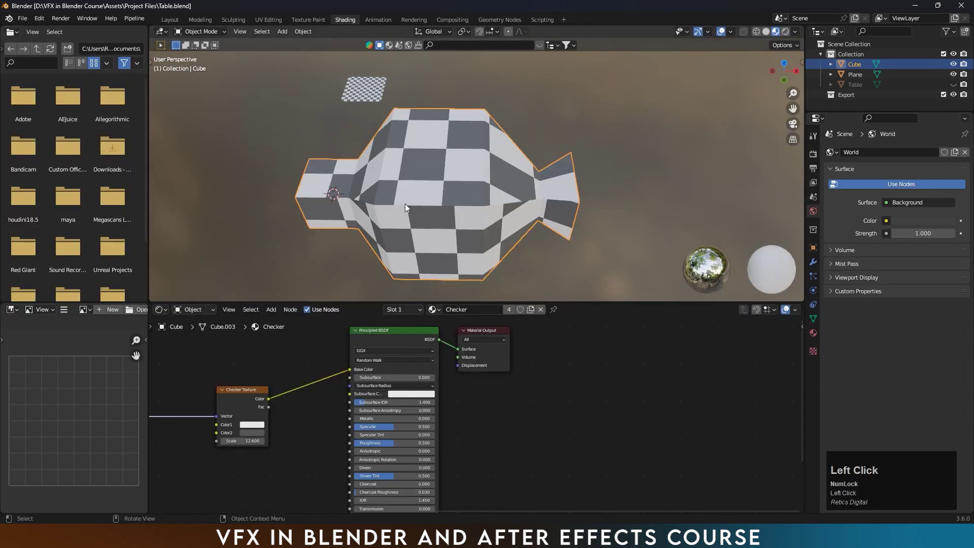
pyautogui.moveTo(405, 203); pyautogui.dragTo(432, 208, button='middle')
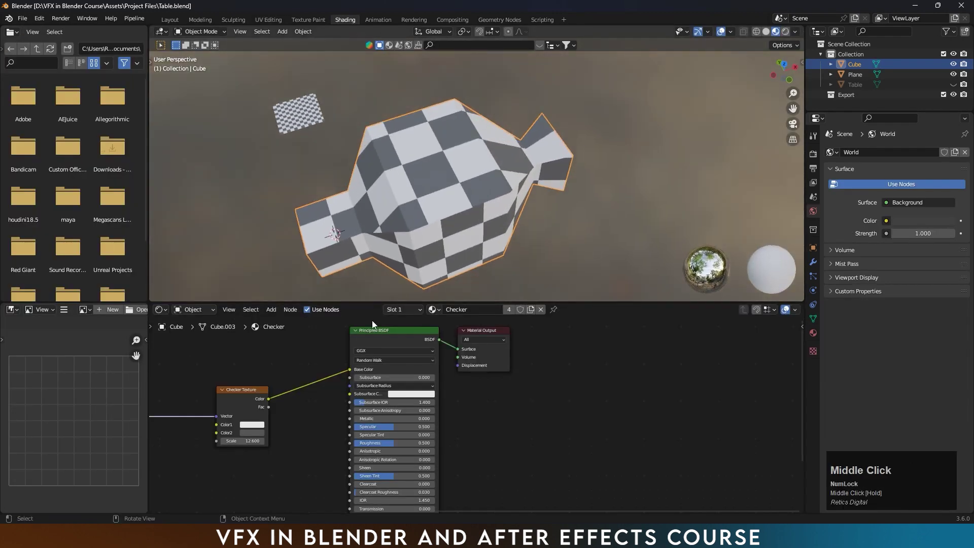
pyautogui.moveTo(242, 441); pyautogui.dragTo(377, 441)
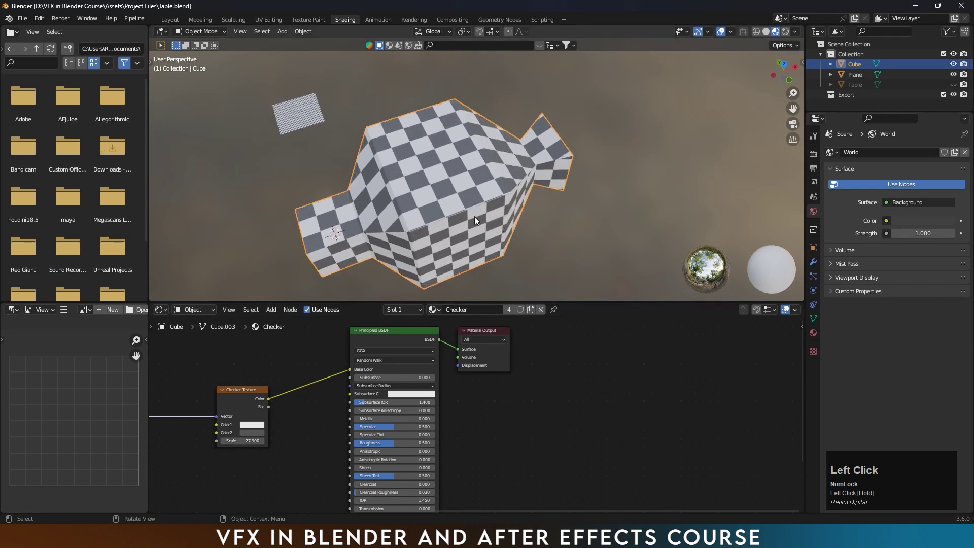
pyautogui.moveTo(474, 217); pyautogui.dragTo(513, 213, button='middle')
pyautogui.moveTo(243, 441); pyautogui.dragTo(386, 441)
pyautogui.moveTo(401, 182); pyautogui.dragTo(330, 220, button='middle')
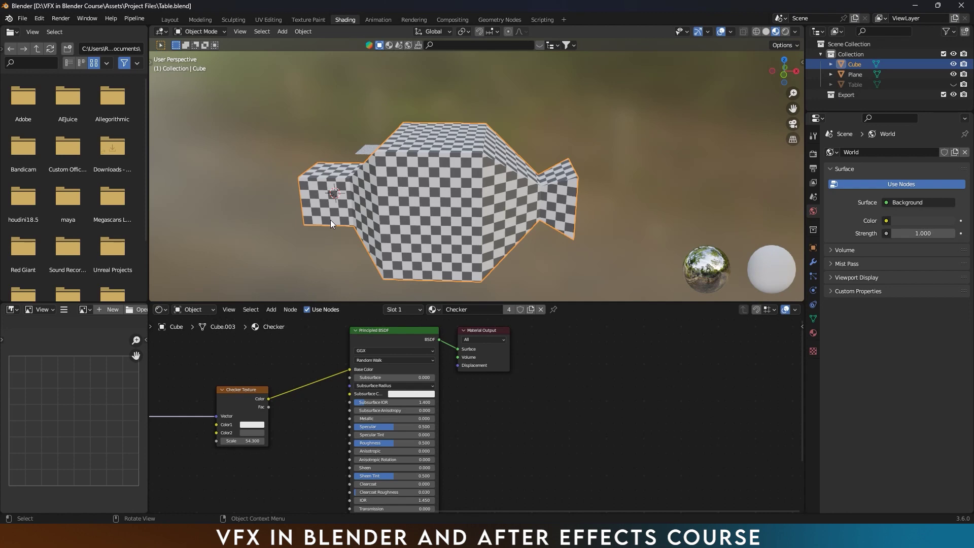
# Delete the Cube and Plane objects in the Layout workspace and make the hidden Table object visible in the viewport
pyautogui.click(169, 20)
pyautogui.scroll(-3, 523, 213)
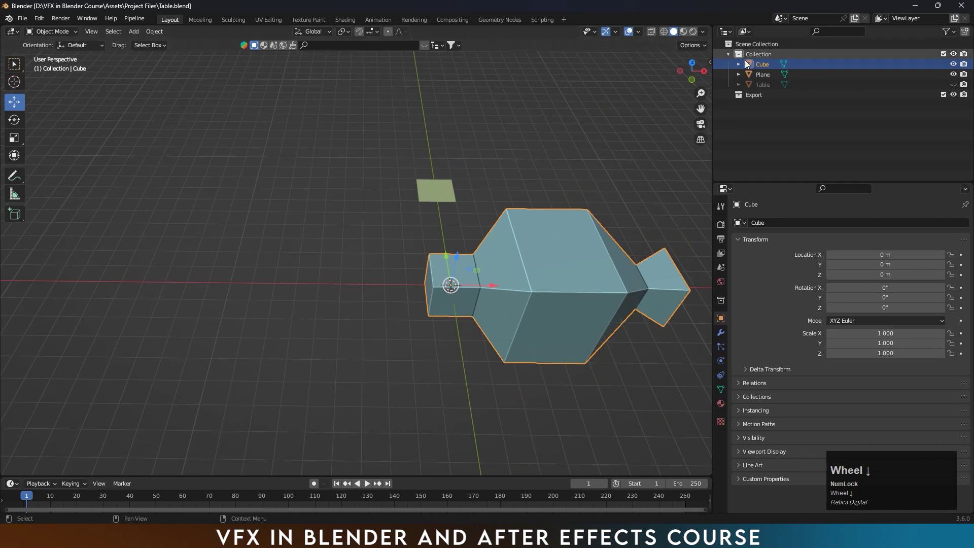
pyautogui.click(761, 67)
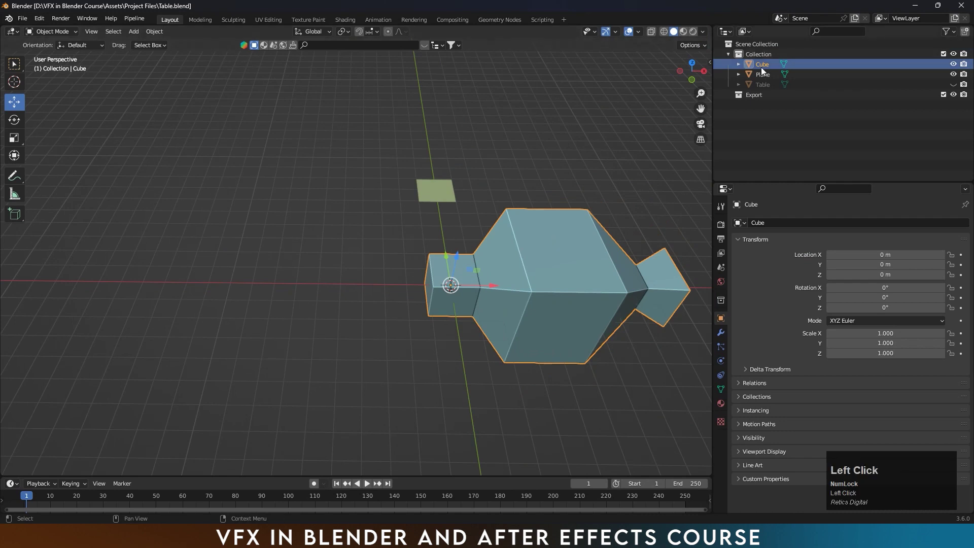
pyautogui.press('Delete')
pyautogui.click(759, 64)
pyautogui.press('Delete')
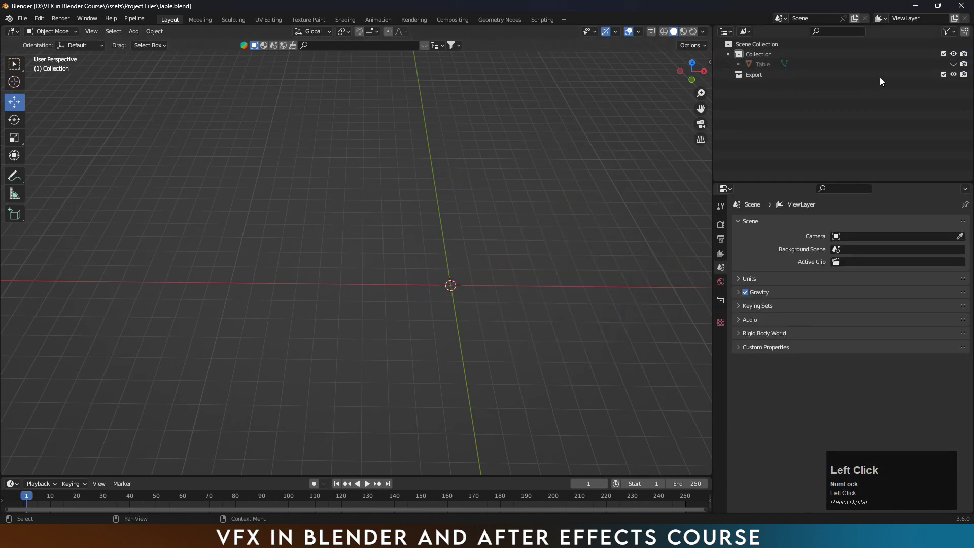
pyautogui.click(953, 64)
pyautogui.moveTo(477, 256); pyautogui.dragTo(375, 153, button='middle')
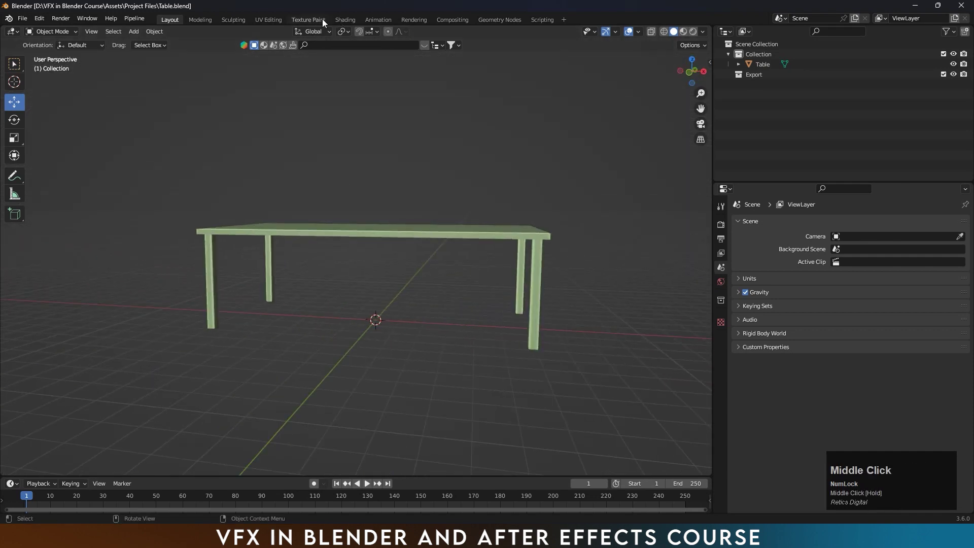
# Assign the existing Checker material to the table in the Shading workspace
pyautogui.click(345, 20)
pyautogui.click(371, 122)
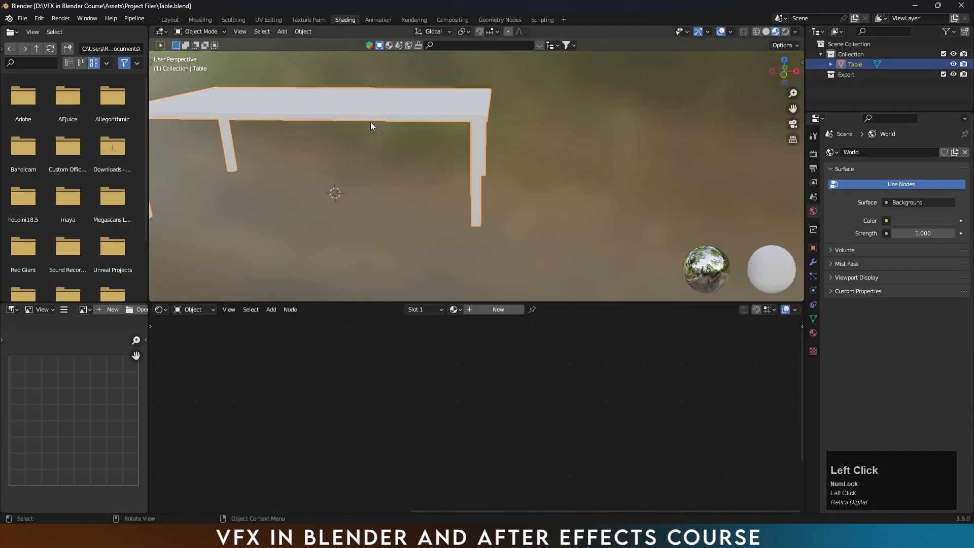
pyautogui.click(455, 309)
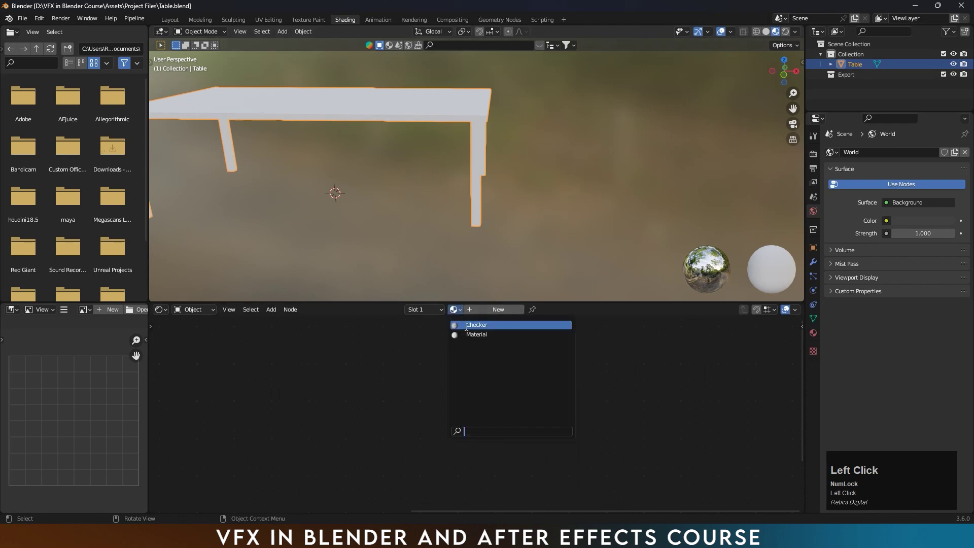
pyautogui.click(465, 325)
# Examine the checker pattern on the tabletop, its edges and the legs for UV stretching
pyautogui.moveTo(395, 213); pyautogui.dragTo(483, 169, button='middle')
pyautogui.scroll(2, 467, 125)
pyautogui.click(485, 186)
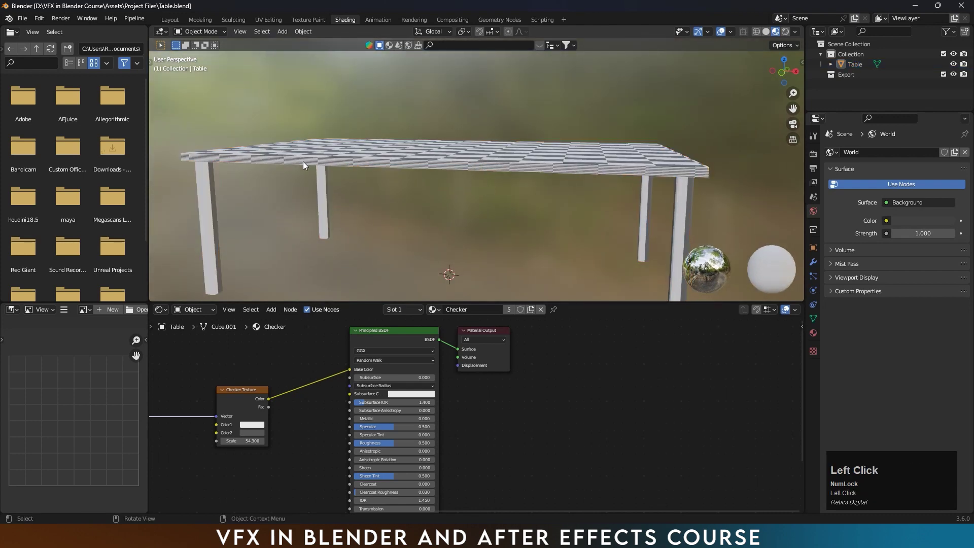
pyautogui.moveTo(413, 175); pyautogui.dragTo(431, 130, button='middle')
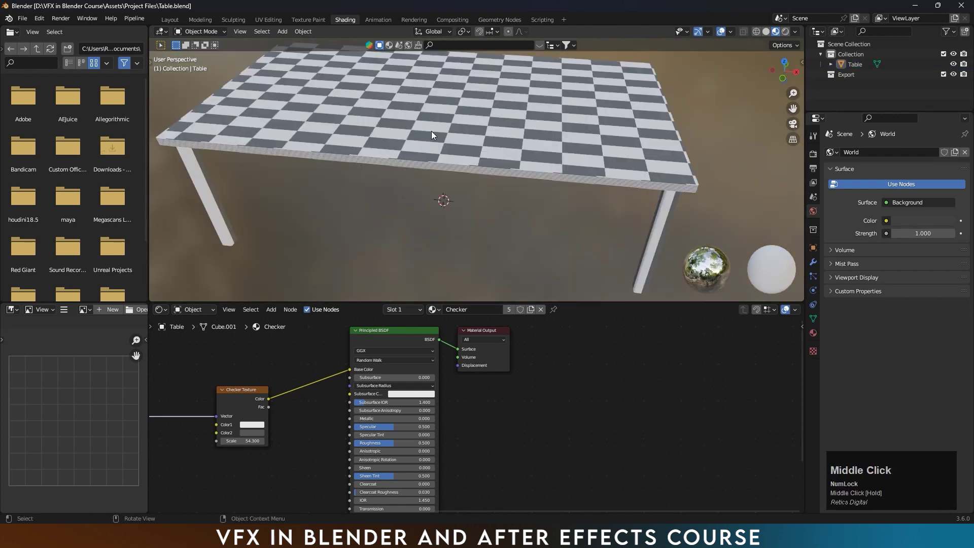
pyautogui.moveTo(439, 172); pyautogui.dragTo(661, 191, button='middle')
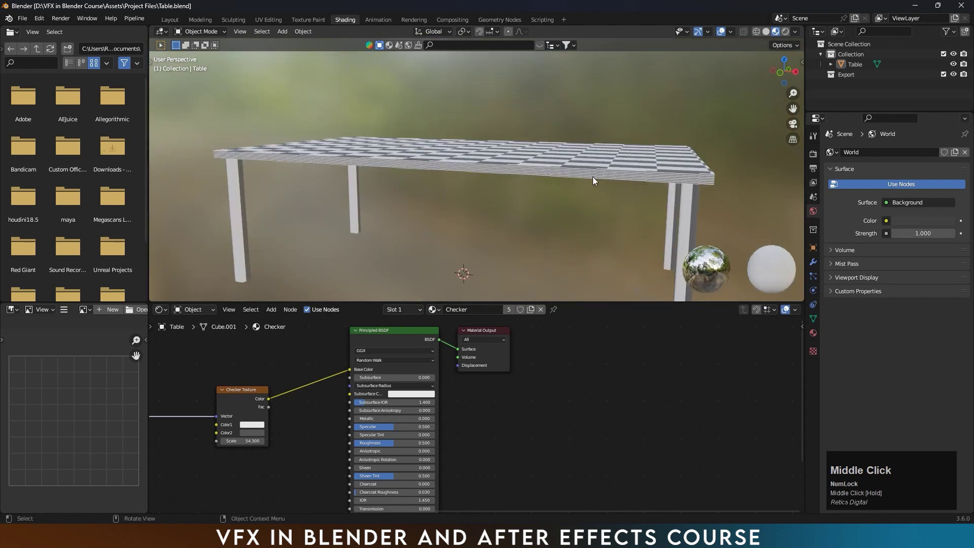
pyautogui.scroll(-3, 568, 176)
pyautogui.moveTo(529, 181)
pyautogui.mouseDown(button='middle')
pyautogui.moveTo(349, 181)
pyautogui.moveTo(535, 192)
pyautogui.mouseUp(button='middle')
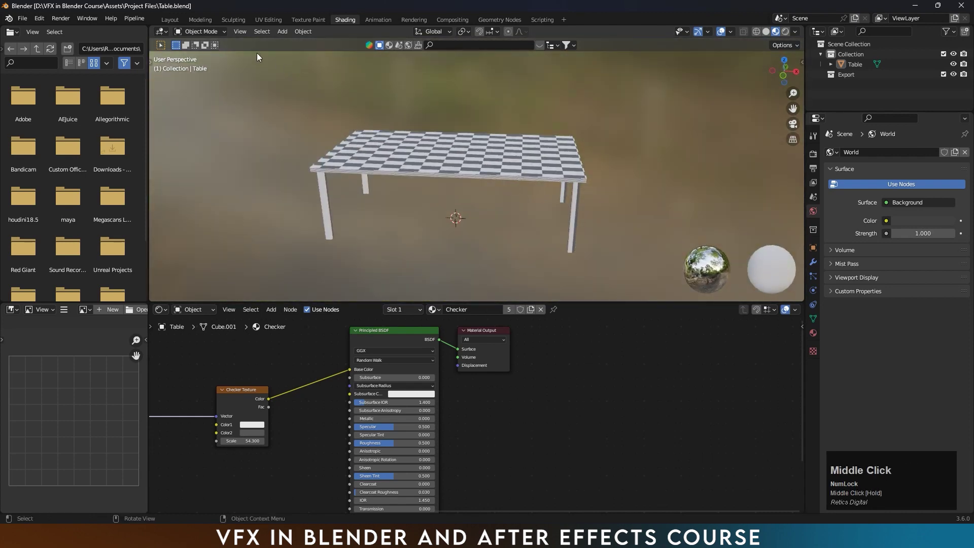
# Unwrap the whole table mesh in the UV Editing workspace with Smart UV Project at a 66° angle limit and Scaled margins
pyautogui.click(265, 20)
pyautogui.keyDown('shift'); pyautogui.moveTo(618, 267); pyautogui.dragTo(725, 284, button='middle'); pyautogui.keyUp('shift')
pyautogui.scroll(2, 609, 261)
pyautogui.click(594, 252)
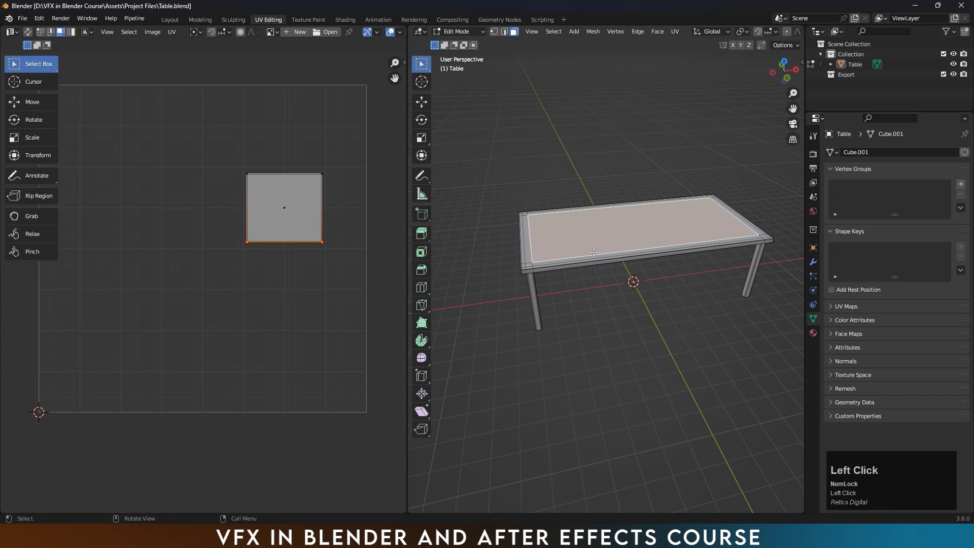
pyautogui.press('a')
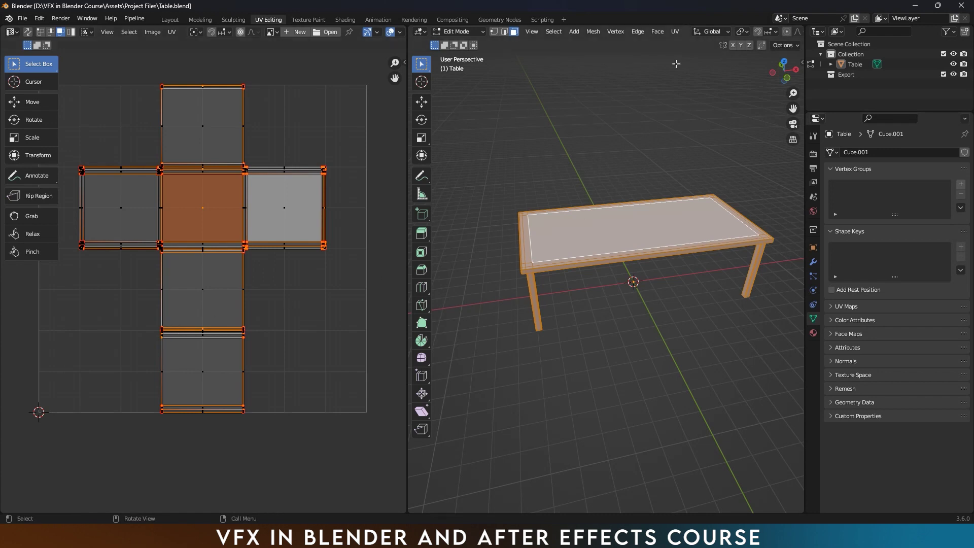
pyautogui.click(675, 32)
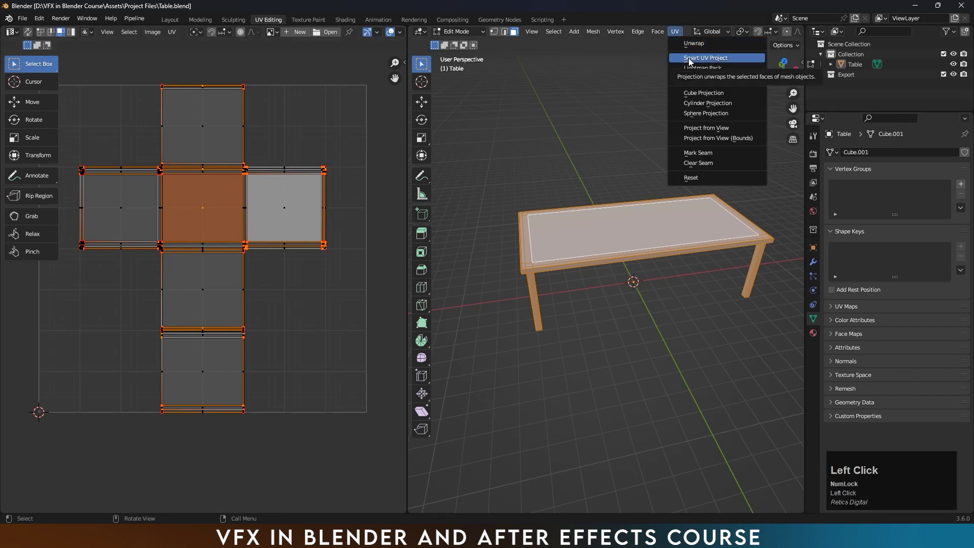
pyautogui.click(689, 59)
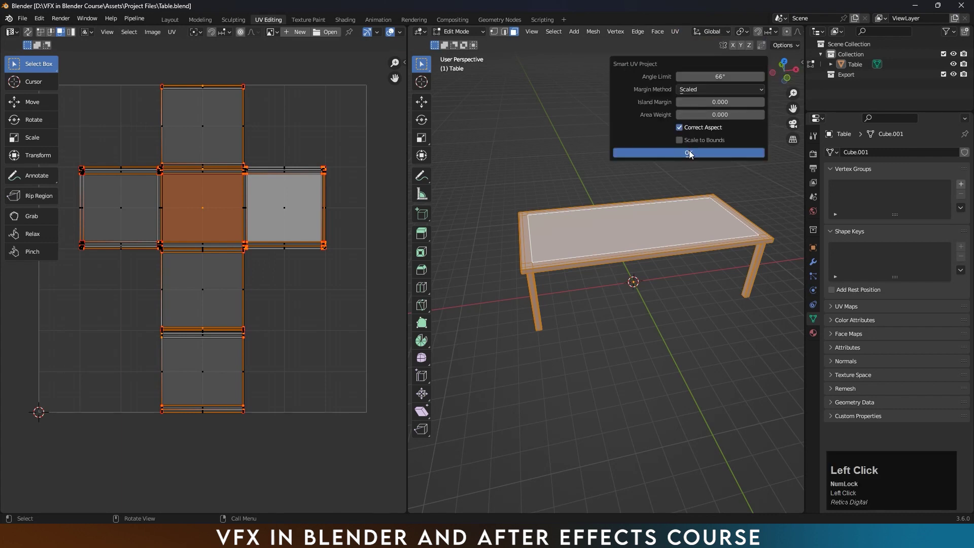
pyautogui.click(689, 150)
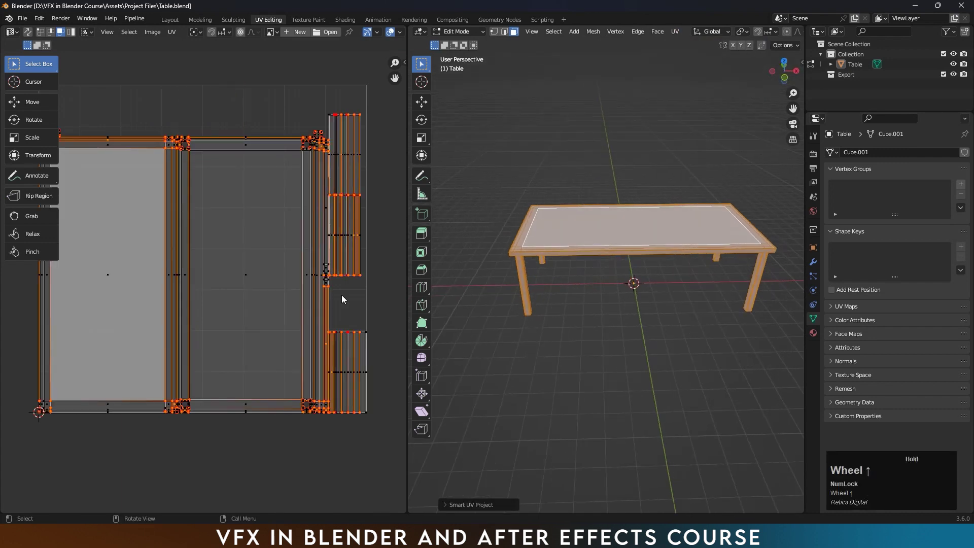
# Examine the table's UV islands for the tabletop and legs, and compare the tabletop face with its island in top view
pyautogui.scroll(-2, 202, 253)
pyautogui.moveTo(81, 251); pyautogui.dragTo(150, 348)
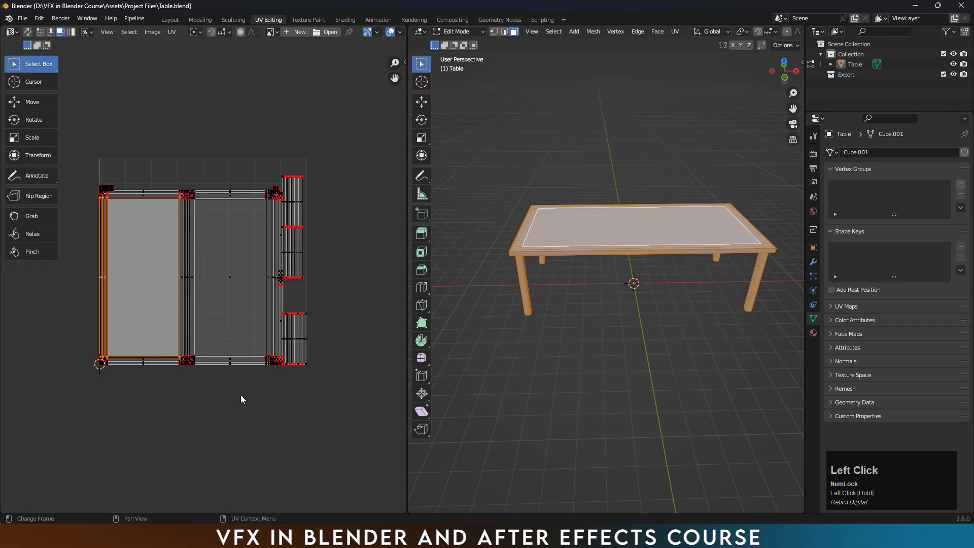
pyautogui.moveTo(216, 245); pyautogui.dragTo(185, 209)
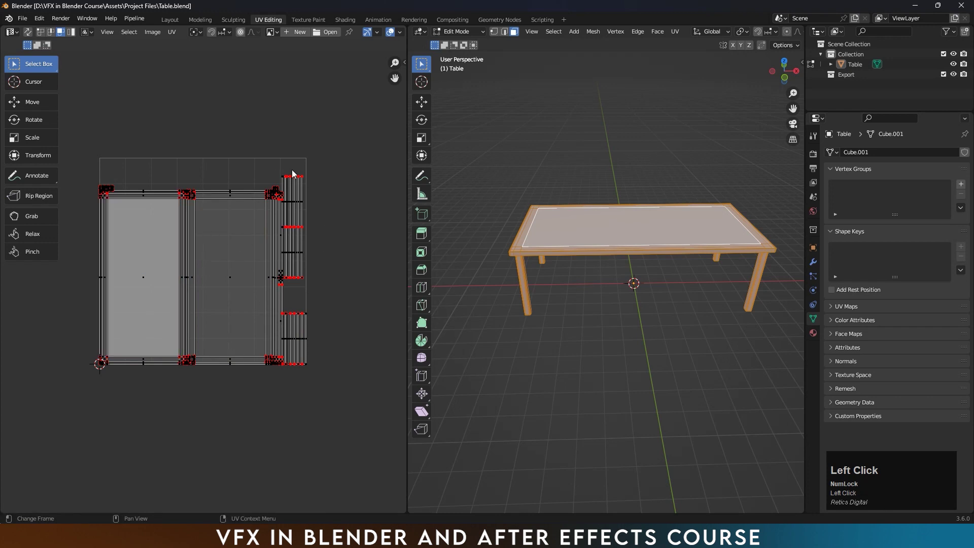
pyautogui.moveTo(292, 169); pyautogui.dragTo(304, 362)
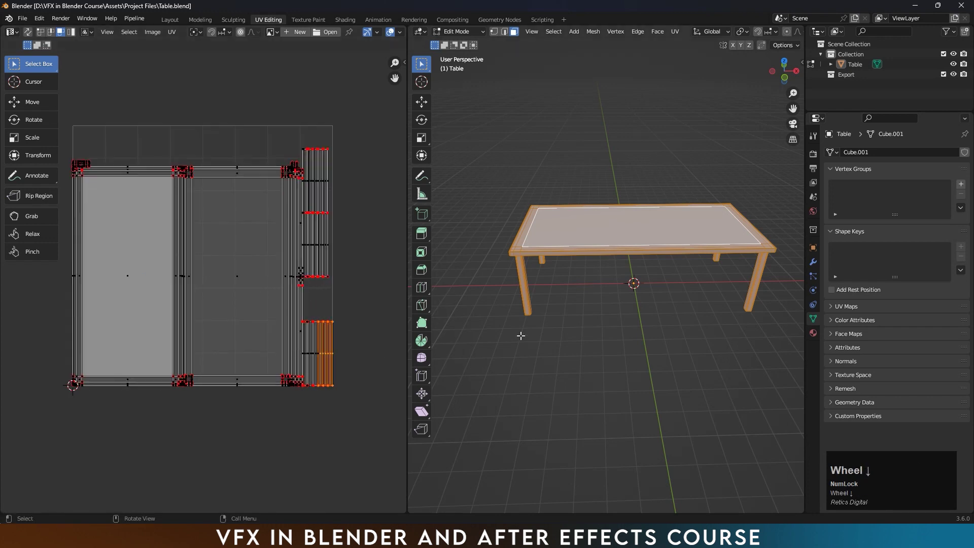
pyautogui.click(522, 336)
pyautogui.click(578, 234)
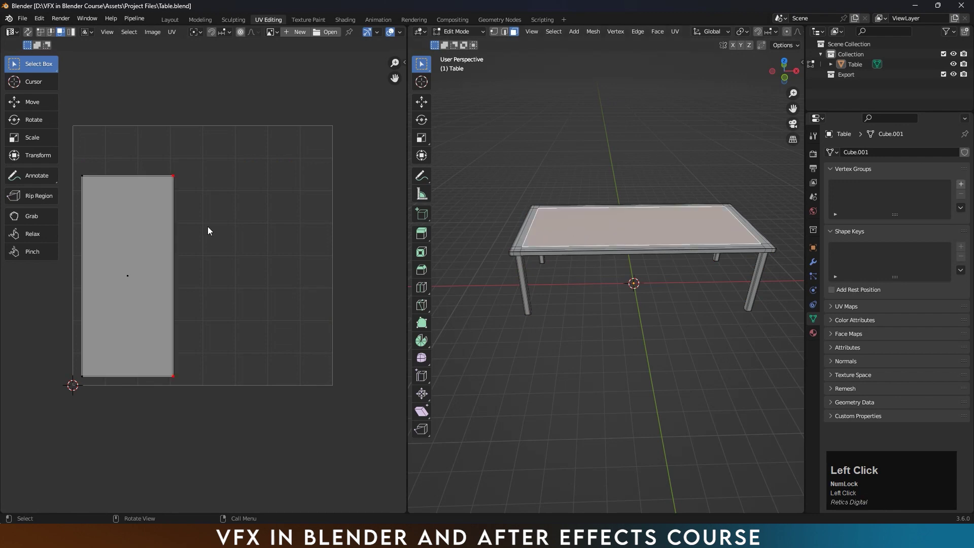
pyautogui.press('KP_7')
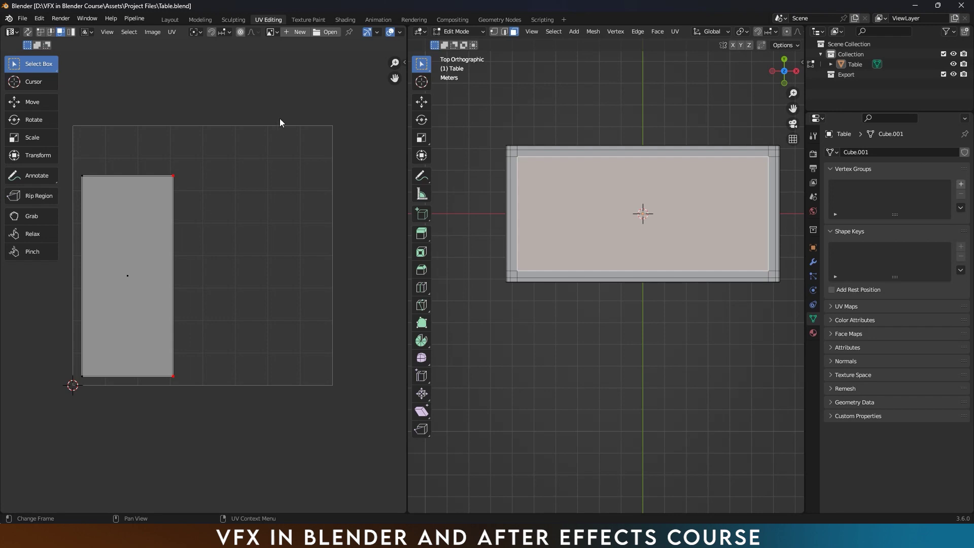
# Check the checker pattern on the unwrapped tabletop and legs in the Shading workspace
pyautogui.click(345, 20)
pyautogui.moveTo(436, 160)
pyautogui.mouseDown(button='middle')
pyautogui.moveTo(382, 147)
pyautogui.moveTo(557, 196)
pyautogui.moveTo(452, 170)
pyautogui.moveTo(559, 175)
pyautogui.moveTo(472, 187)
pyautogui.mouseUp(button='middle')
pyautogui.scroll(3, 464, 163)
pyautogui.scroll(-3, 507, 178)
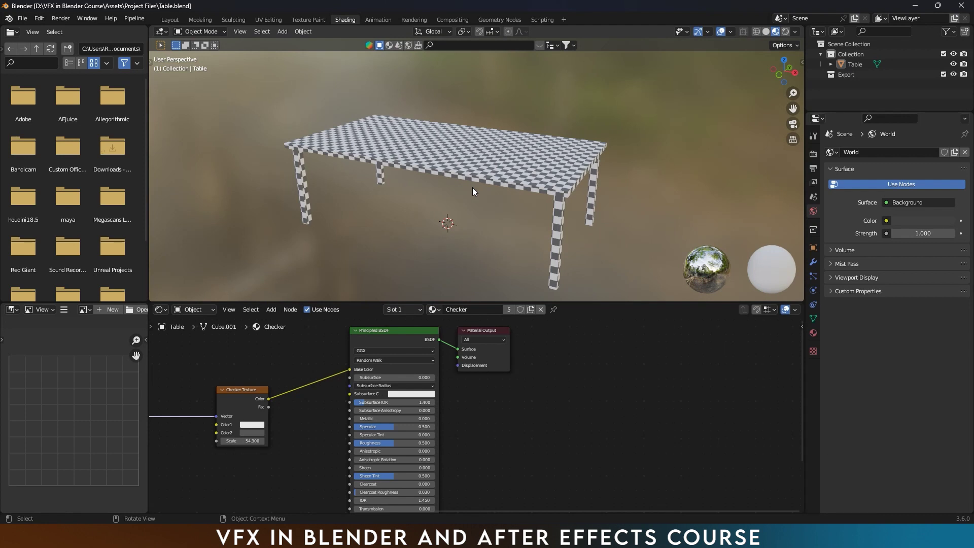
# Select the whole table mesh in the UV Editing workspace and unwrap it with Project from View from an angled perspective
pyautogui.click(278, 18)
pyautogui.scroll(-1, 559, 218)
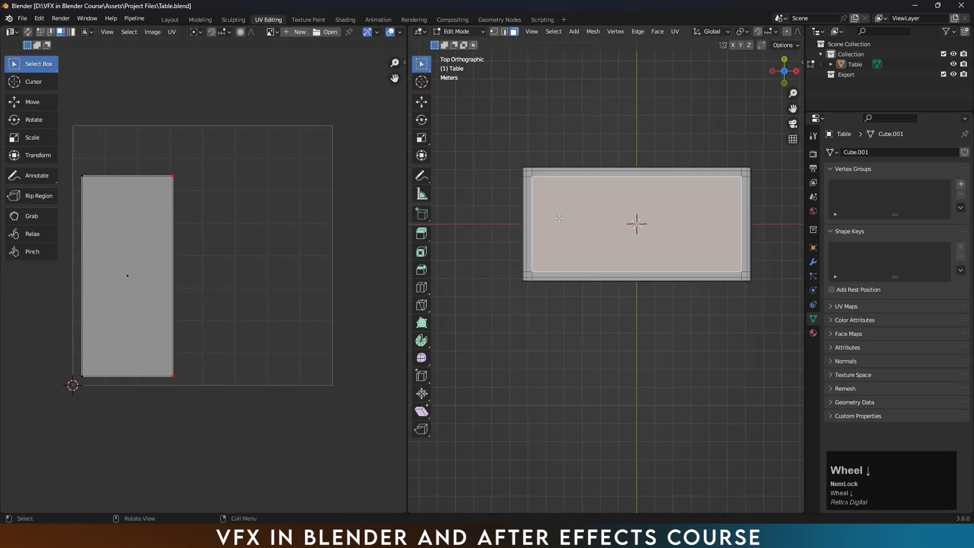
pyautogui.press('a')
pyautogui.moveTo(558, 218); pyautogui.dragTo(616, 202, button='middle')
pyautogui.click(671, 32)
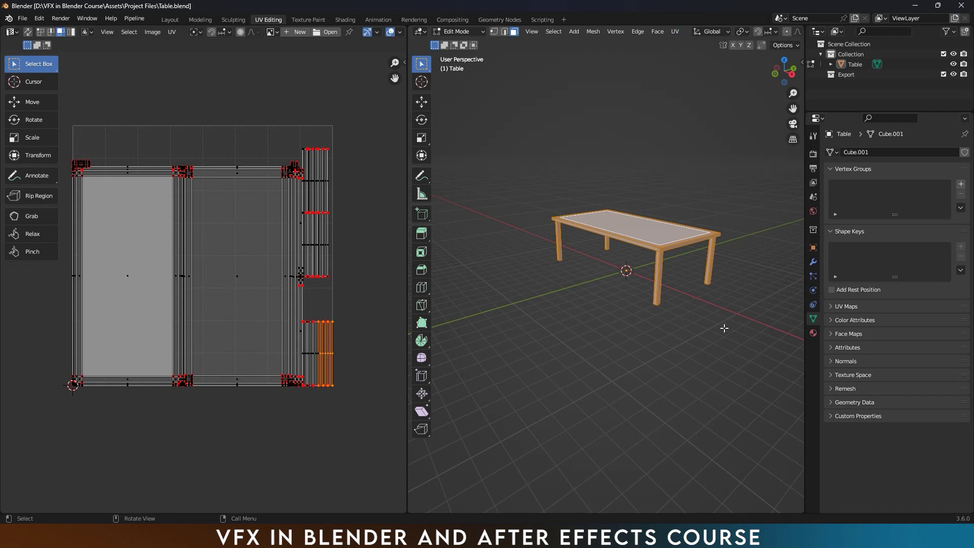
pyautogui.click(674, 32)
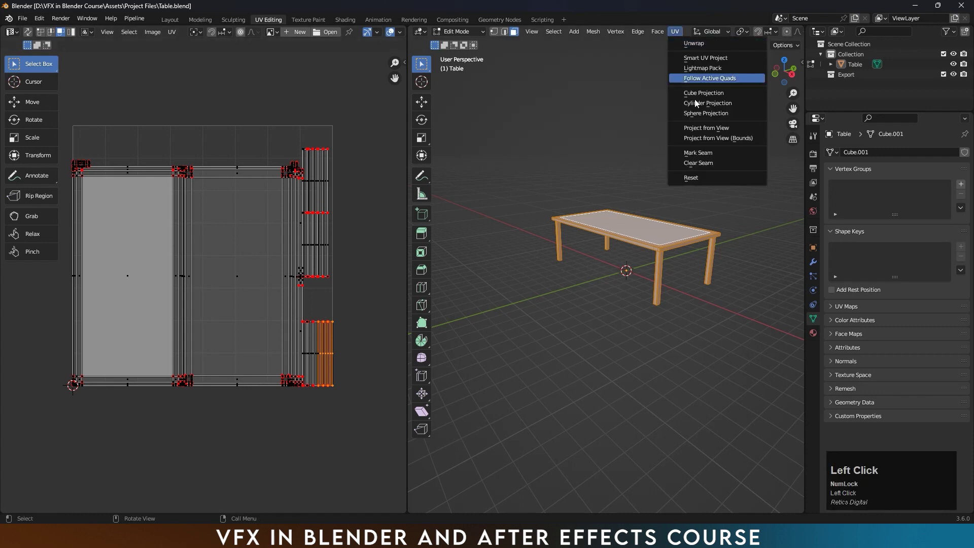
pyautogui.click(703, 127)
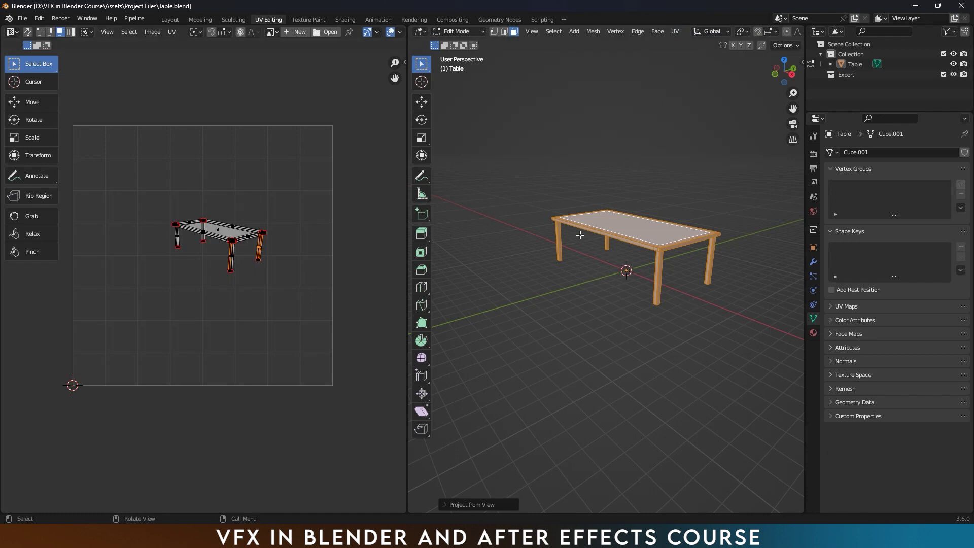
# Unwrap the whole table with Project from View from a higher angle and enlarge its UV layout to a little over twice its size
pyautogui.moveTo(577, 243); pyautogui.dragTo(650, 234, button='middle')
pyautogui.click(675, 31)
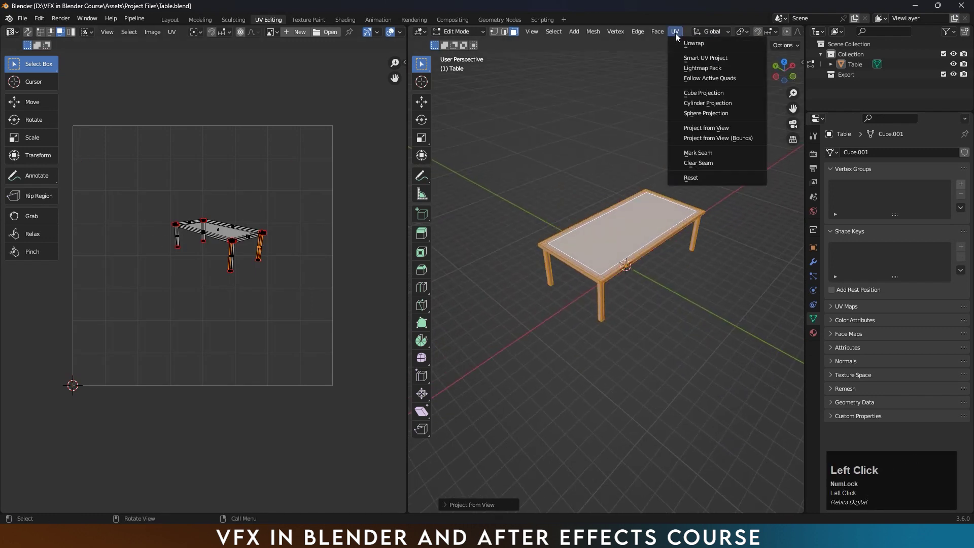
pyautogui.click(696, 129)
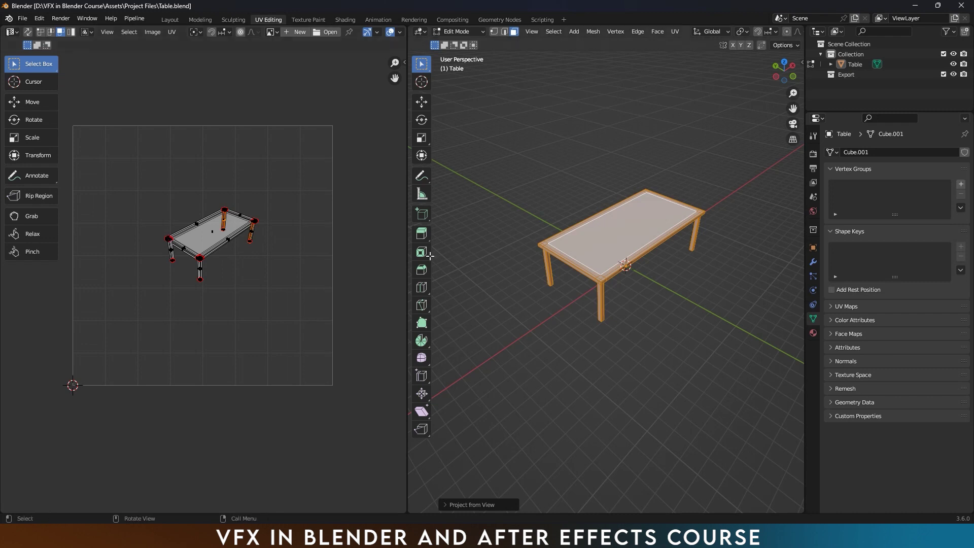
pyautogui.moveTo(138, 175); pyautogui.dragTo(281, 303)
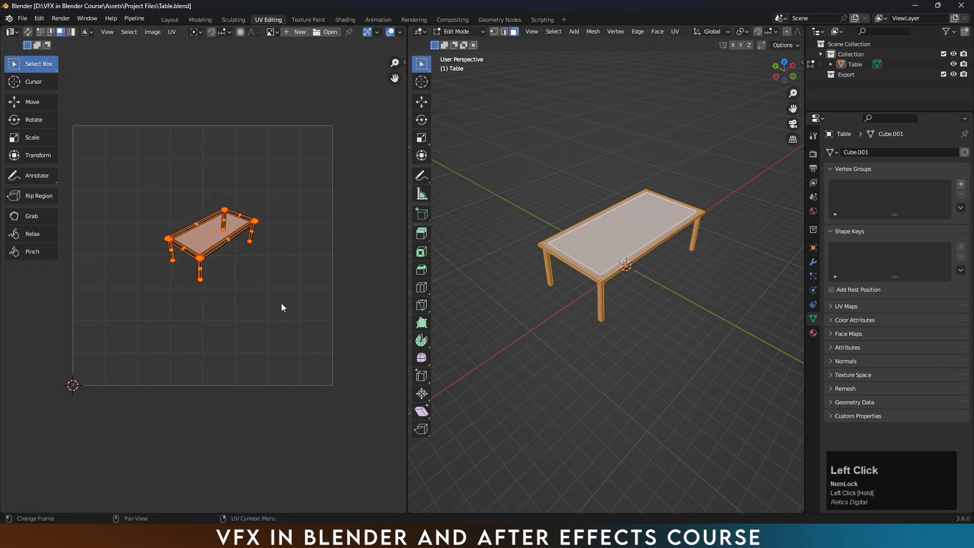
pyautogui.press('s')
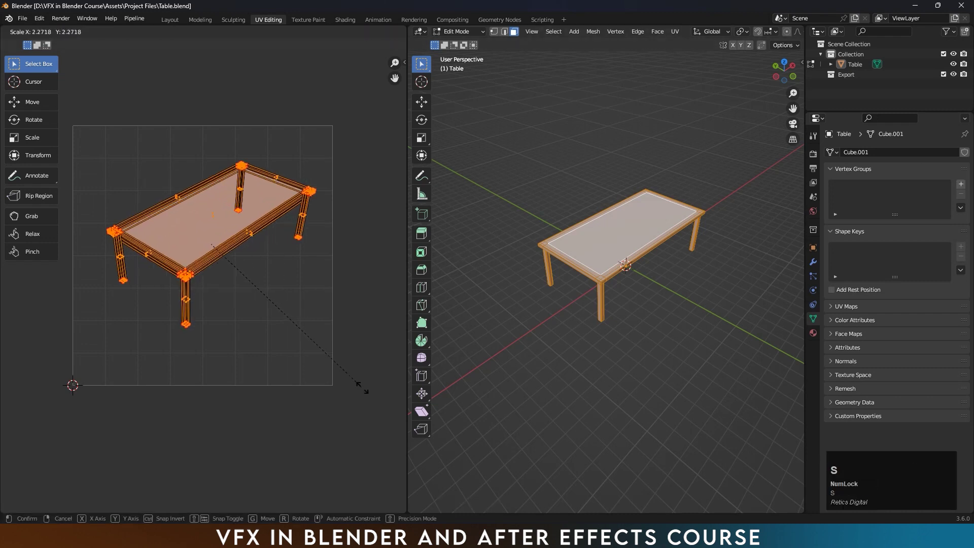
pyautogui.click(352, 389)
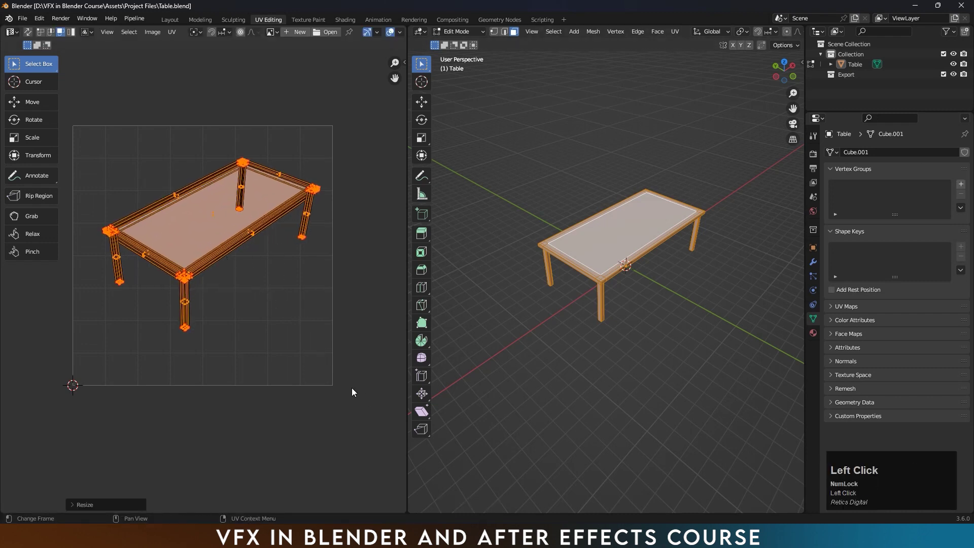
pyautogui.click(287, 318)
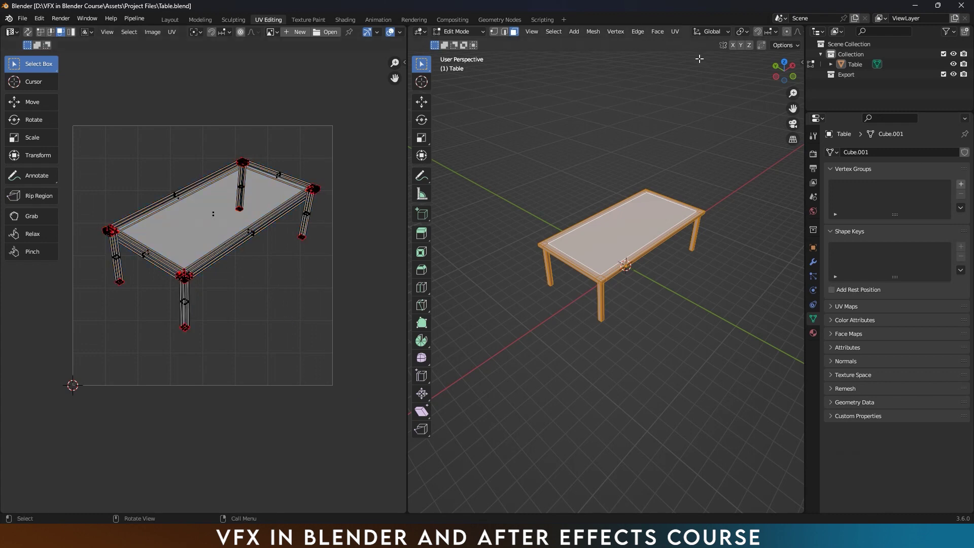
# Unwrap the whole table with Project from View (Bounds) from the current angle
pyautogui.click(676, 31)
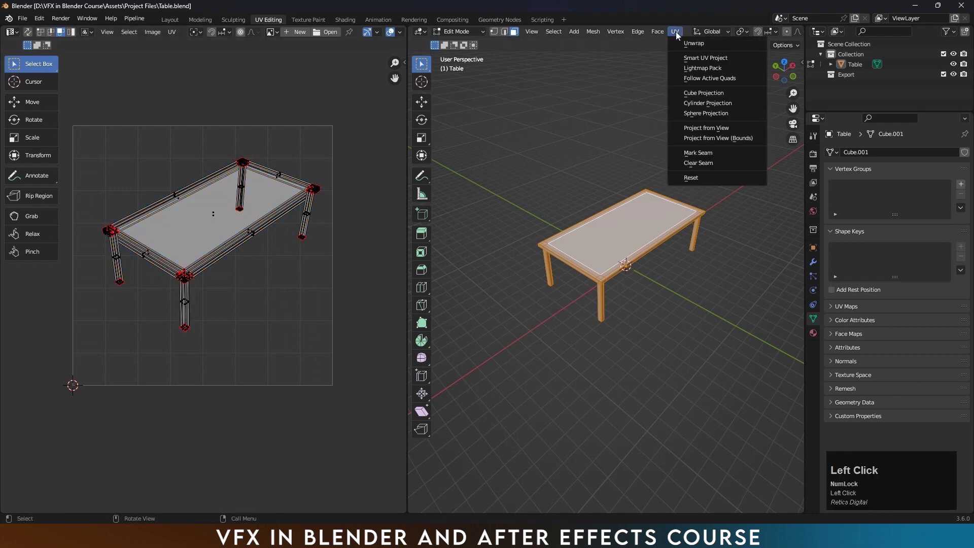
pyautogui.click(705, 142)
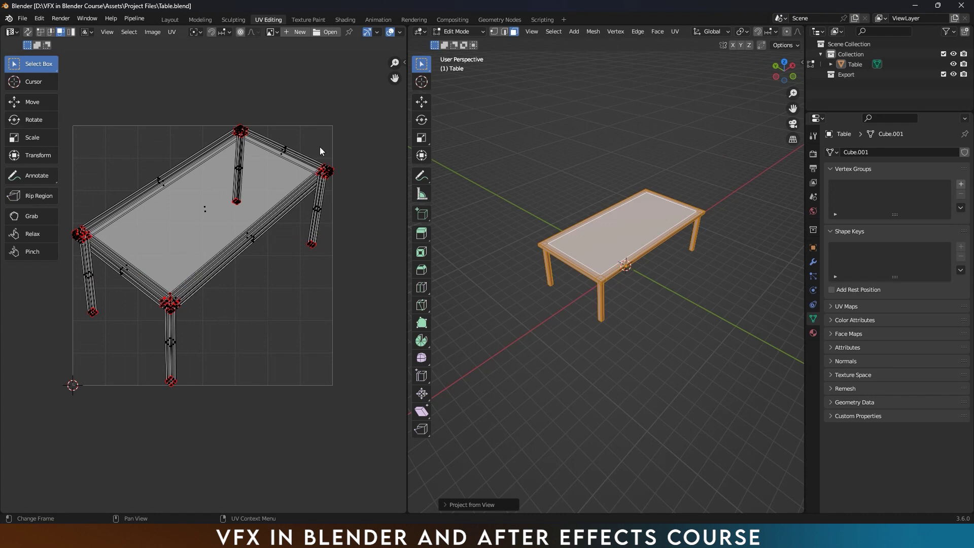
pyautogui.click(676, 31)
# Select individual table legs in turn and mark seams on the visible faces of the last one selected
pyautogui.moveTo(668, 281); pyautogui.dragTo(639, 263, button='middle')
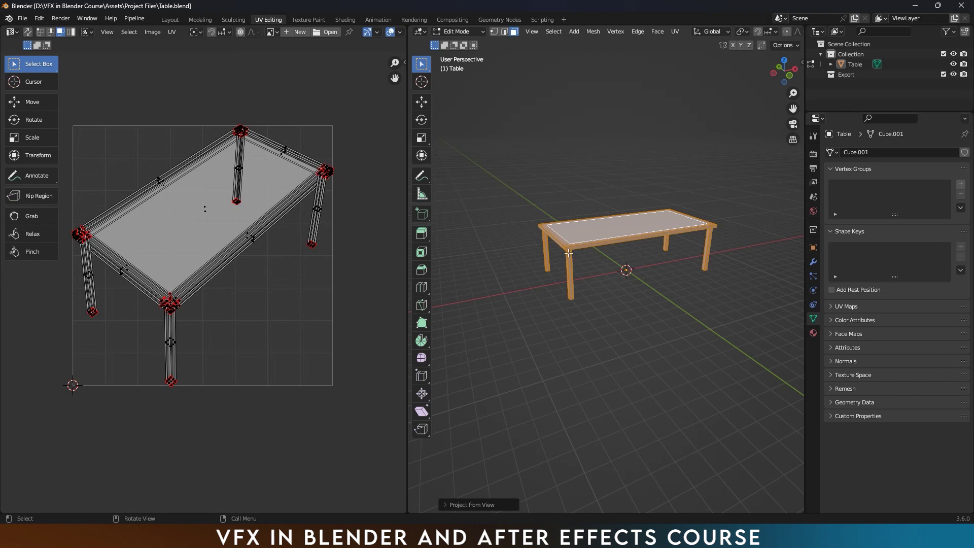
pyautogui.moveTo(559, 249); pyautogui.dragTo(596, 300)
pyautogui.moveTo(531, 243); pyautogui.dragTo(558, 288)
pyautogui.moveTo(684, 246); pyautogui.dragTo(736, 288)
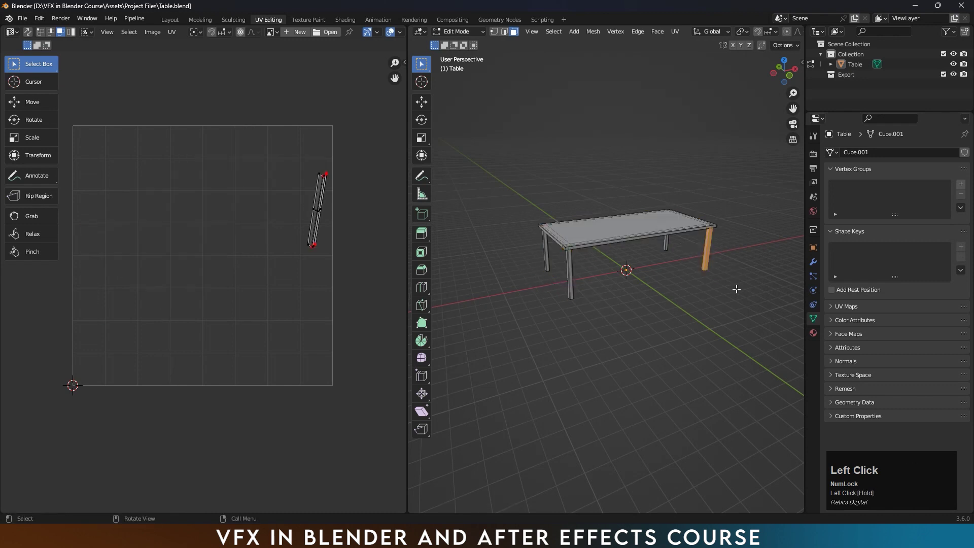
pyautogui.click(675, 31)
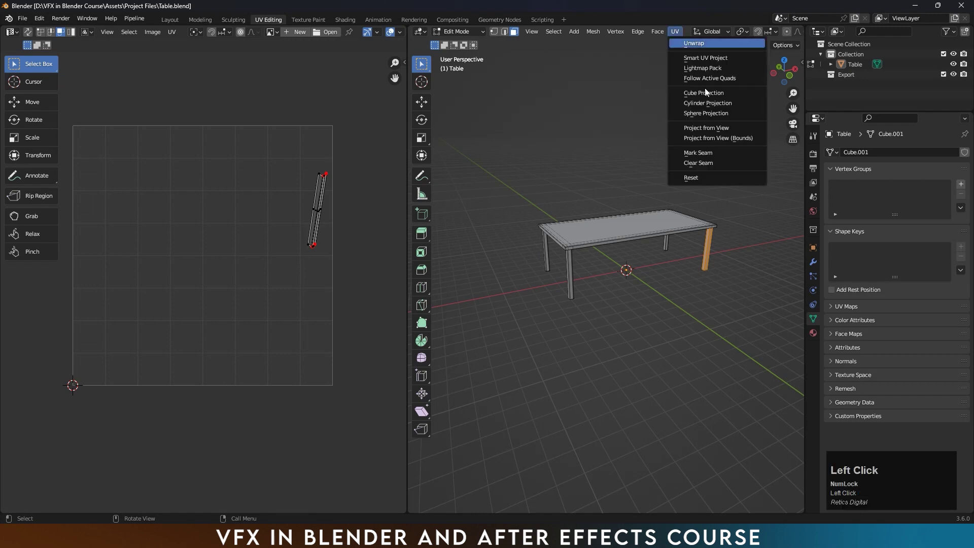
pyautogui.click(708, 153)
# Reset the UVs of the selected leg, and then those of the table's visible faces
pyautogui.click(675, 31)
pyautogui.click(692, 178)
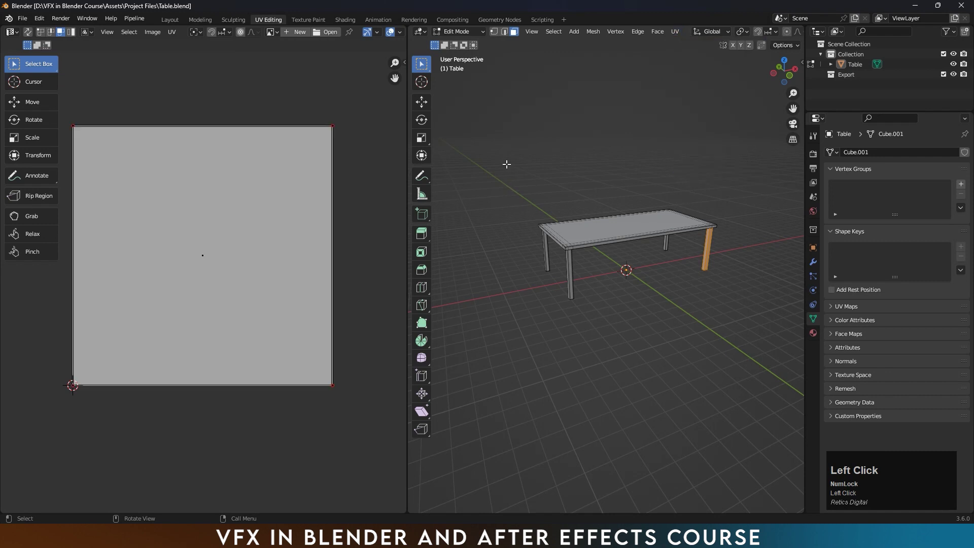
pyautogui.moveTo(507, 164); pyautogui.dragTo(726, 335)
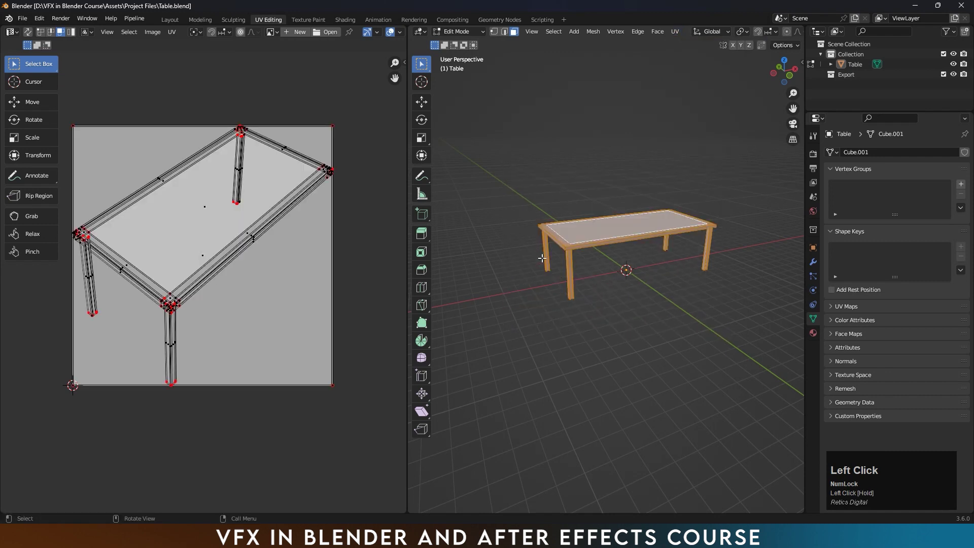
pyautogui.click(675, 32)
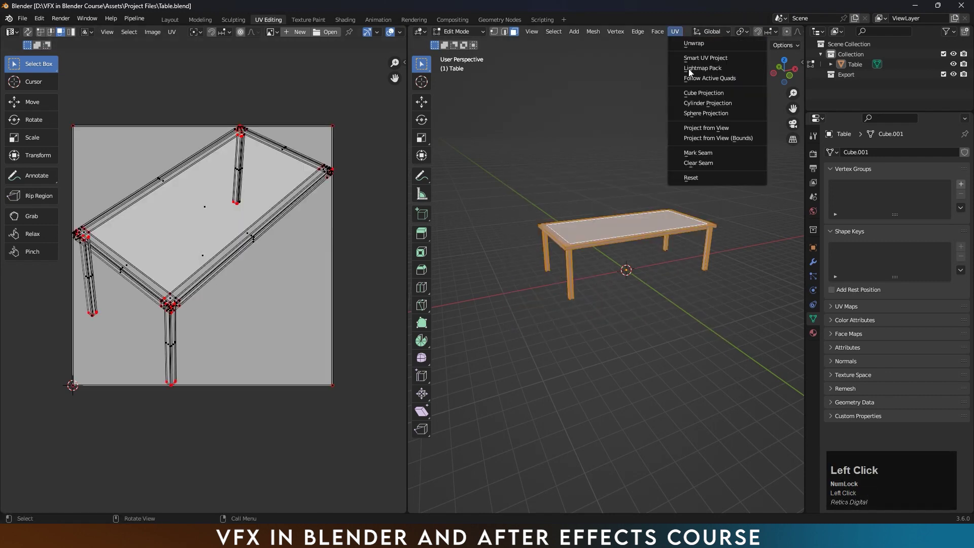
pyautogui.click(698, 177)
pyautogui.scroll(-2, 316, 257)
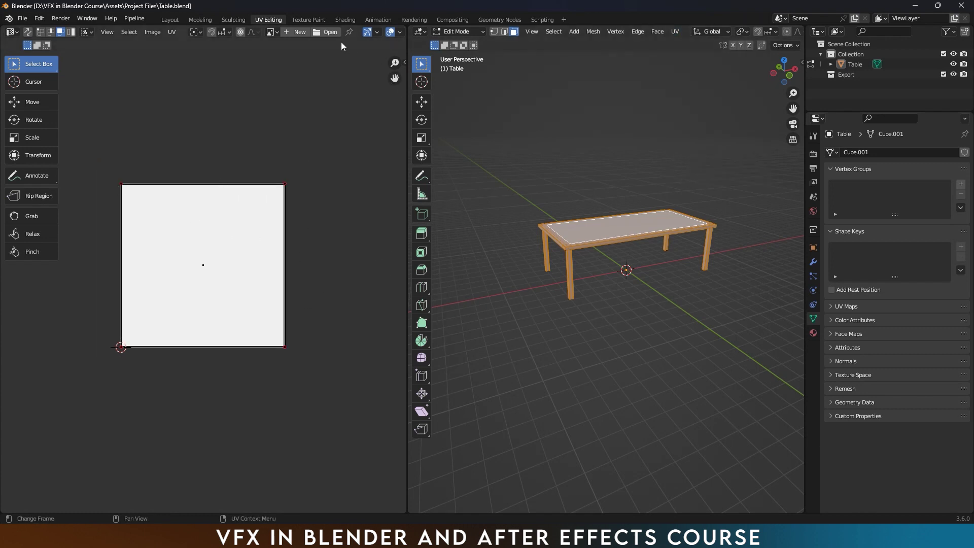
# Check the checker pattern on the tabletop, rim and legs in the Shading workspace after the UV reset
pyautogui.click(346, 19)
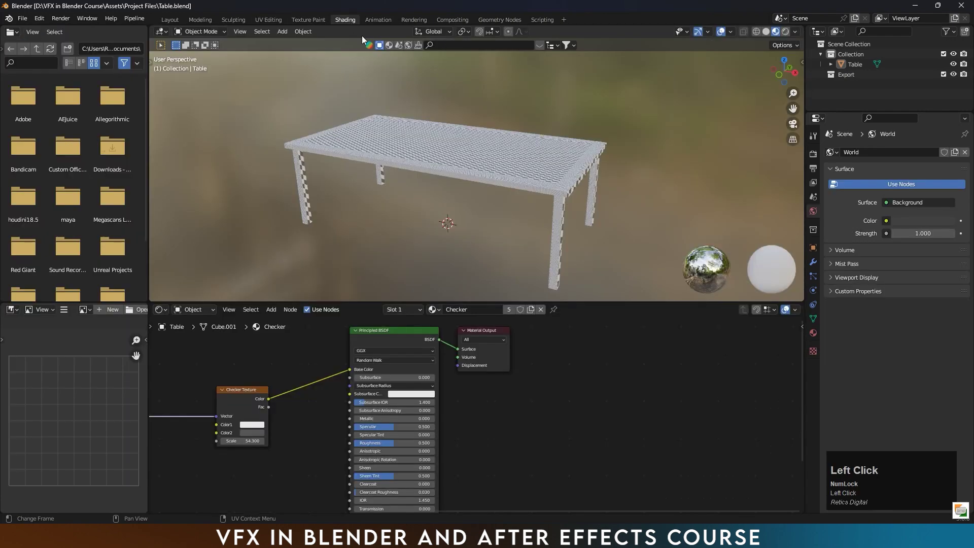
pyautogui.moveTo(471, 161); pyautogui.dragTo(479, 205, button='middle')
pyautogui.scroll(3, 478, 205)
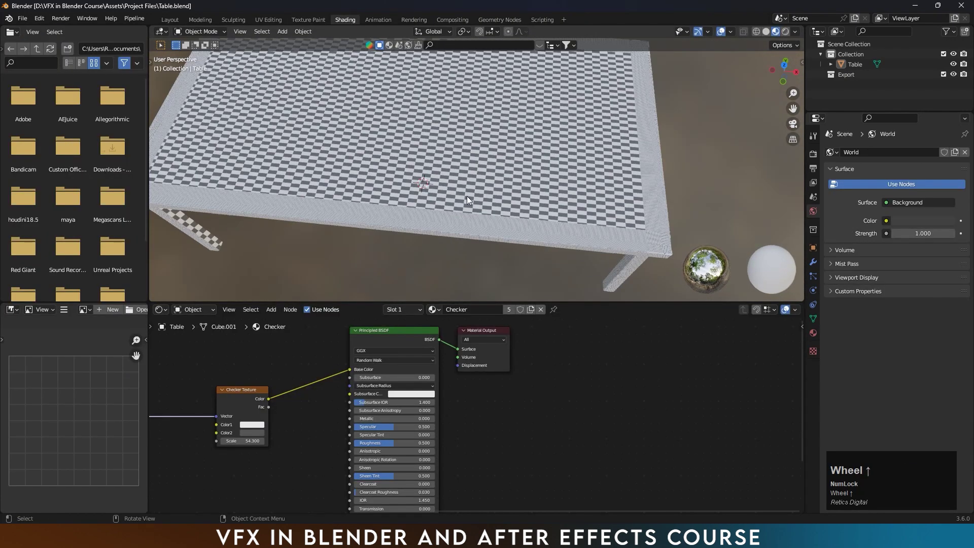
# Unwrap the selected table faces in the UV Editing workspace with Smart UV Project at a 66° angle limit and Scaled margins
pyautogui.click(268, 20)
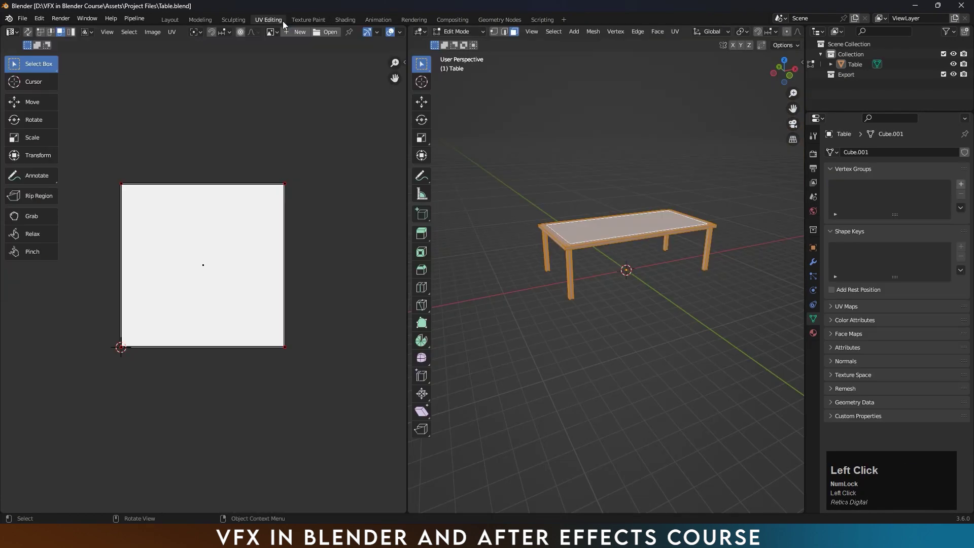
pyautogui.click(675, 32)
pyautogui.click(687, 61)
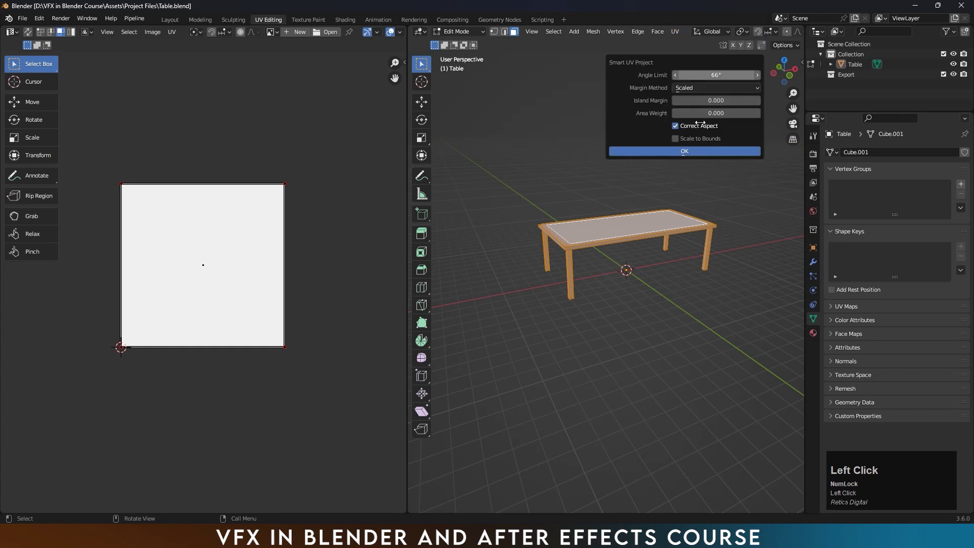
pyautogui.click(699, 149)
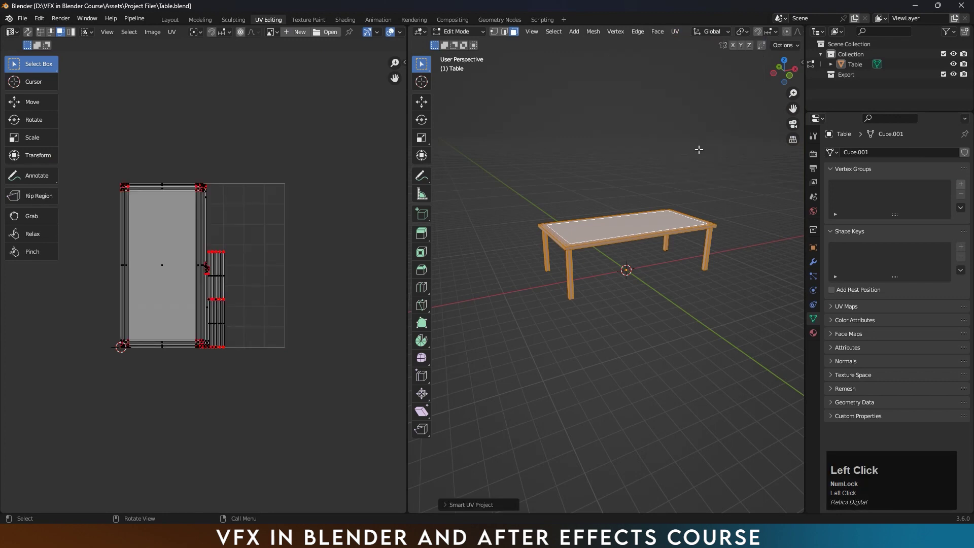
pyautogui.scroll(3, 162, 263)
pyautogui.scroll(-1, 185, 270)
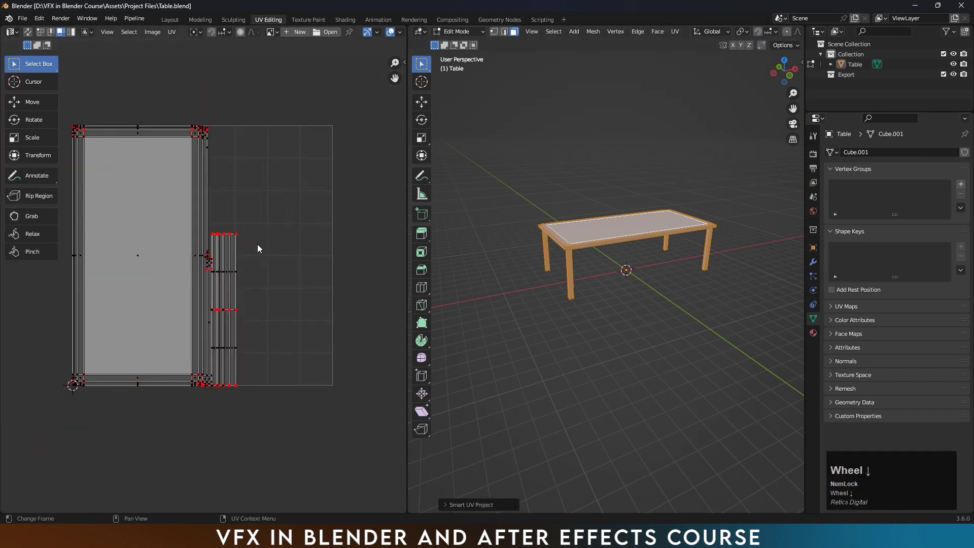
pyautogui.moveTo(258, 248); pyautogui.dragTo(305, 248, button='middle')
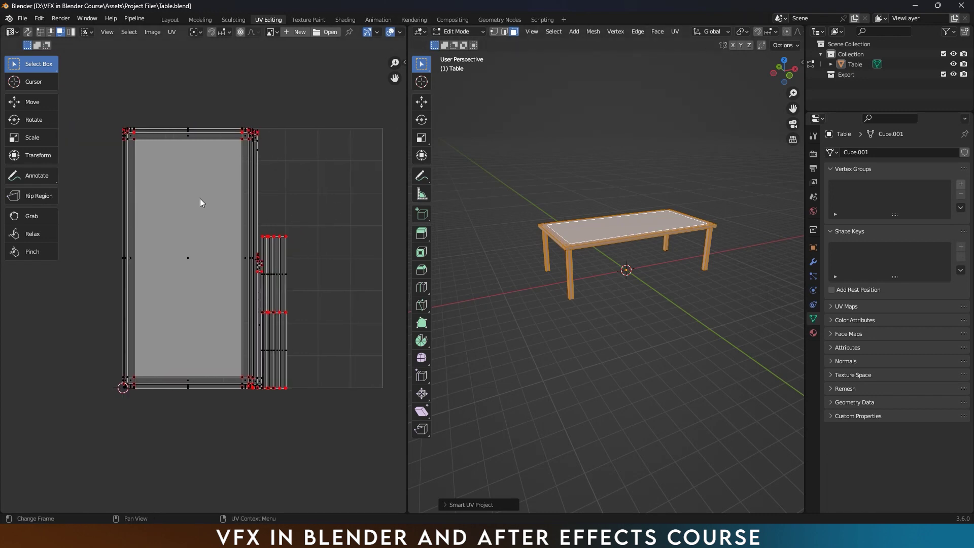
# Examine the checker pattern on the tabletop, its underside and the legs in the Shading workspace
pyautogui.click(347, 19)
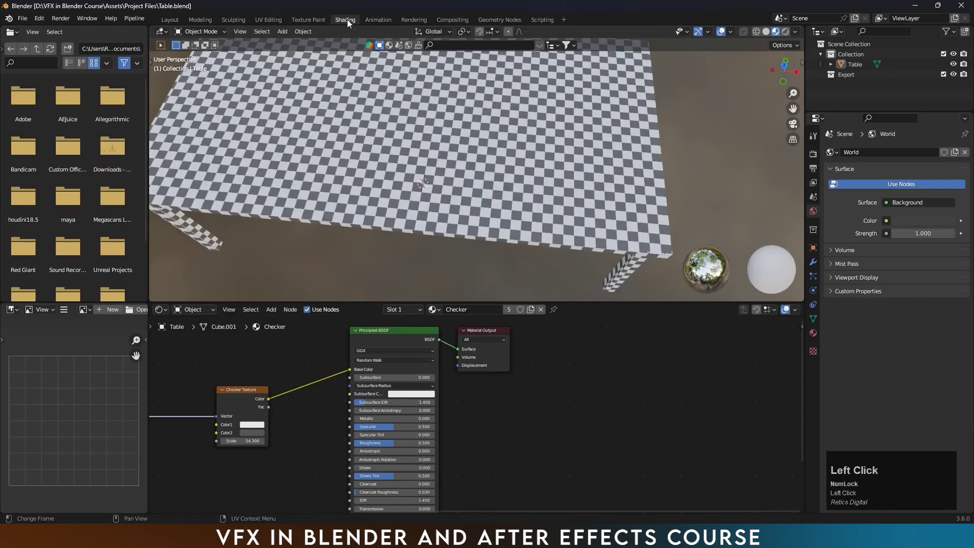
pyautogui.scroll(-1, 486, 181)
pyautogui.moveTo(486, 181)
pyautogui.mouseDown(button='middle')
pyautogui.moveTo(437, 128)
pyautogui.moveTo(370, 107)
pyautogui.mouseUp(button='middle')
pyautogui.scroll(-1, 509, 220)
pyautogui.moveTo(507, 221); pyautogui.dragTo(445, 170, button='middle')
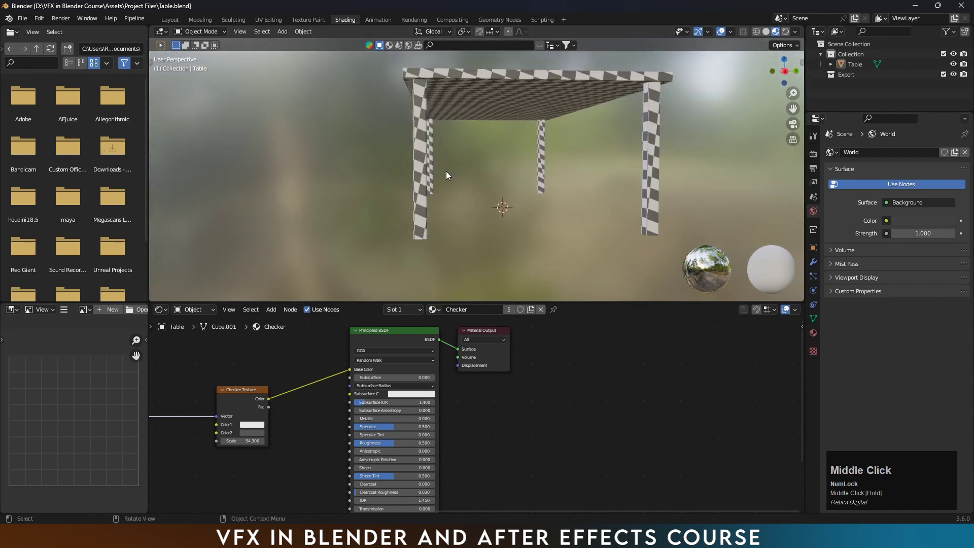
# Select every face of the table in the UV Editing workspace and unwrap the complete mesh with Smart UV Project
pyautogui.click(258, 18)
pyautogui.moveTo(506, 137)
pyautogui.mouseDown()
pyautogui.moveTo(557, 207)
pyautogui.moveTo(736, 349)
pyautogui.mouseUp()
pyautogui.press('a')
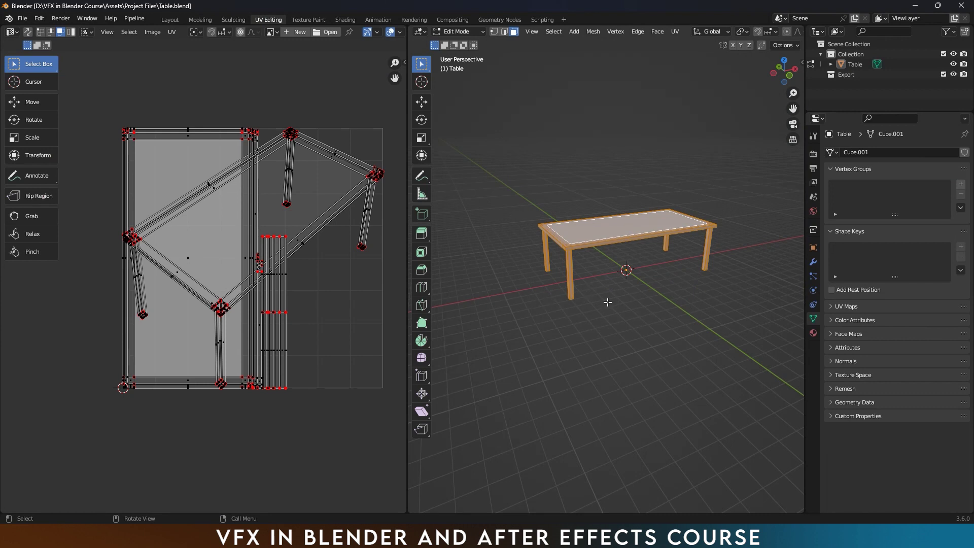
pyautogui.press('a')
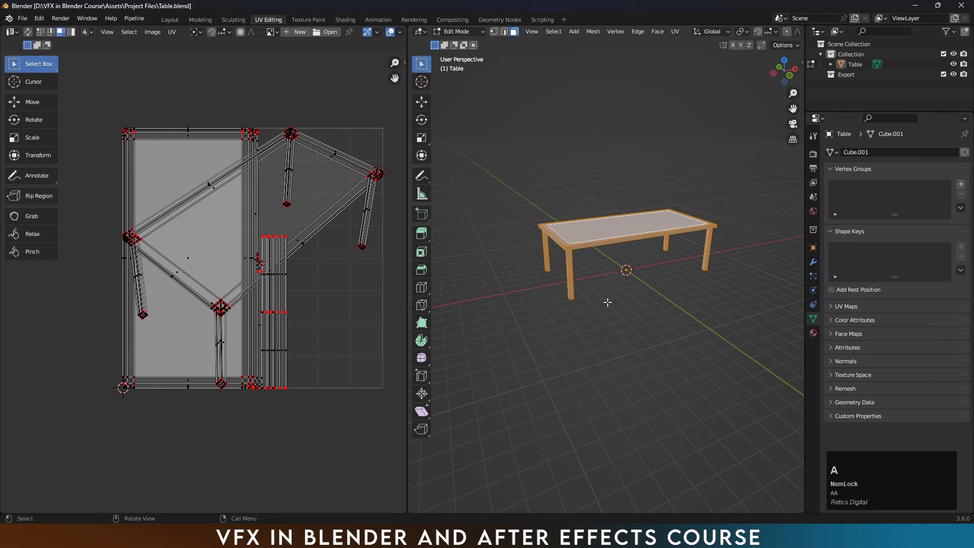
pyautogui.click(674, 32)
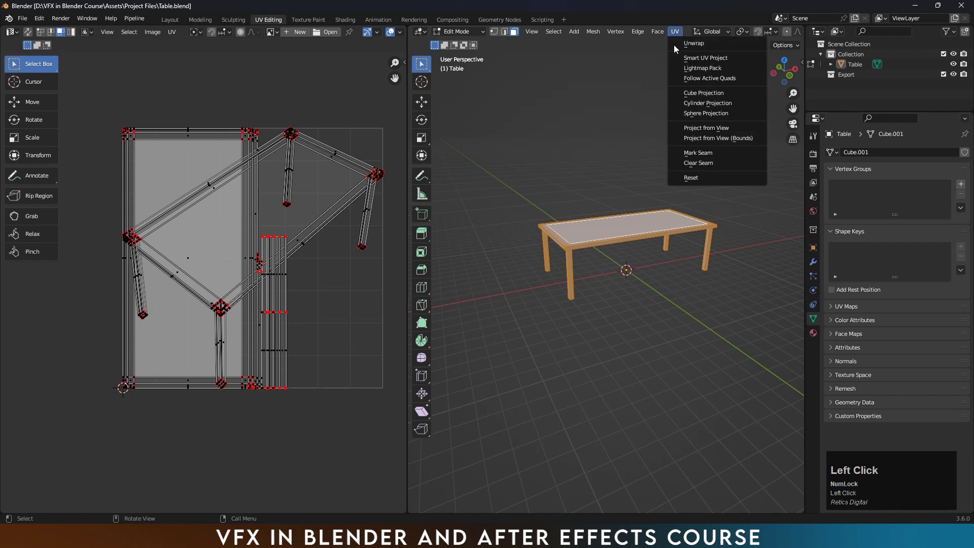
pyautogui.click(702, 62)
pyautogui.click(707, 154)
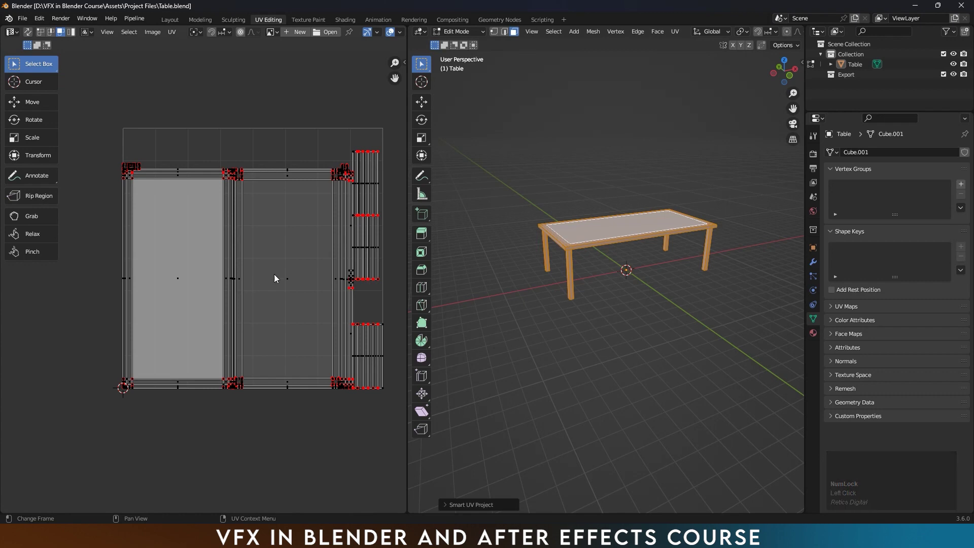
# Inspect the checker pattern on the fully unwrapped table in the Shading workspace
pyautogui.click(345, 20)
pyautogui.moveTo(455, 177); pyautogui.dragTo(461, 198, button='middle')
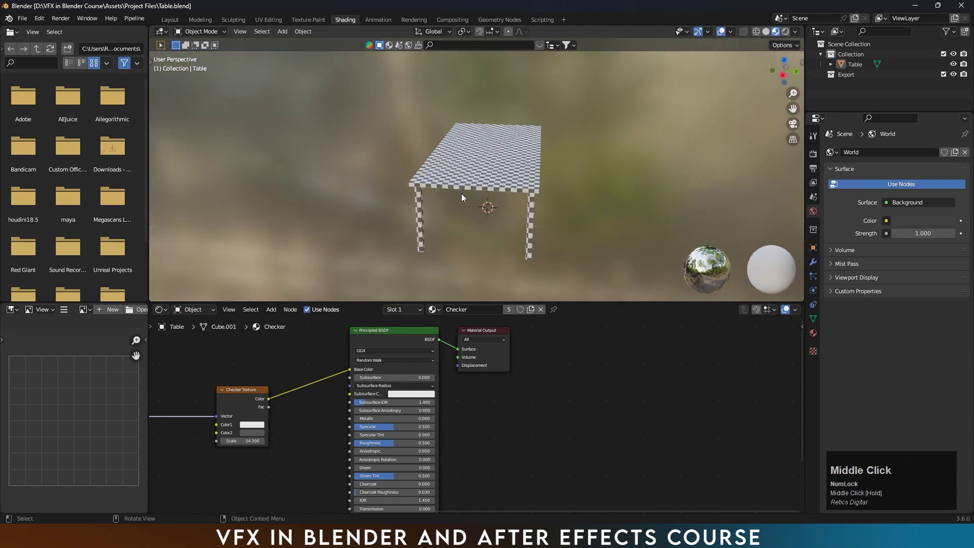